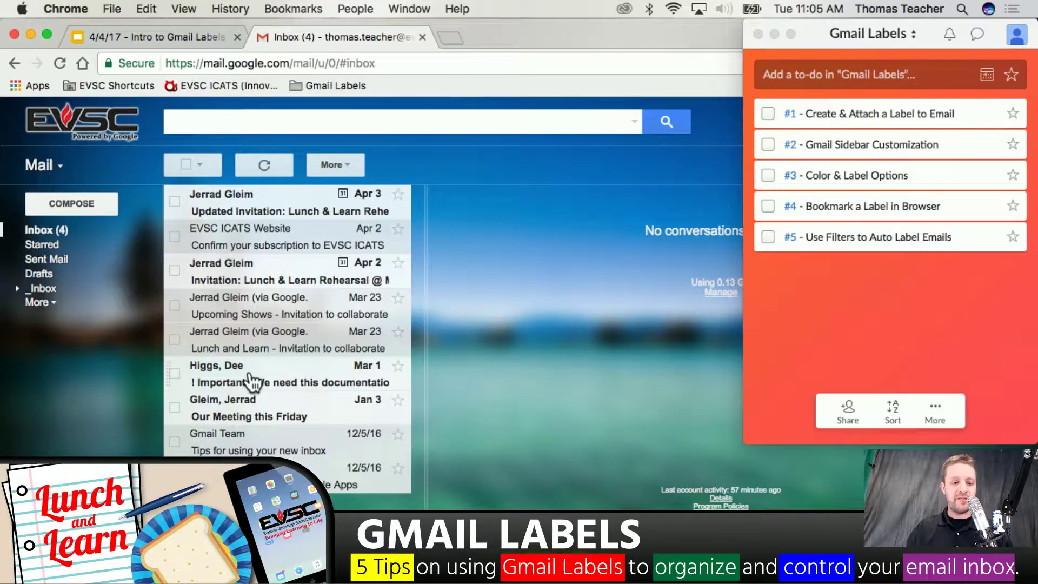
# Create a new label named after the sender and apply it to the Lunch & Learn Rehearsal invitation
pyautogui.click(258, 206)
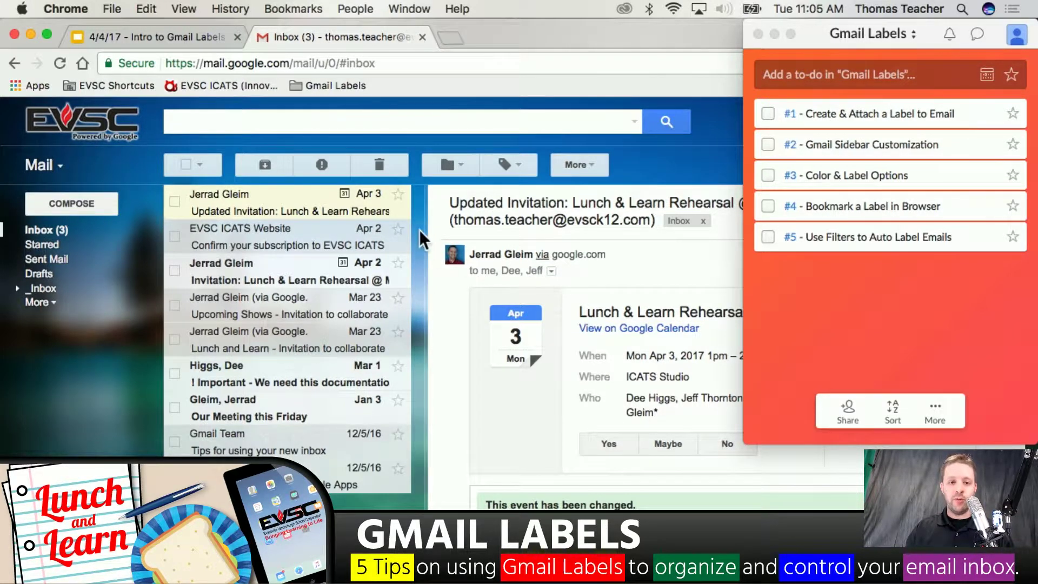
pyautogui.click(517, 170)
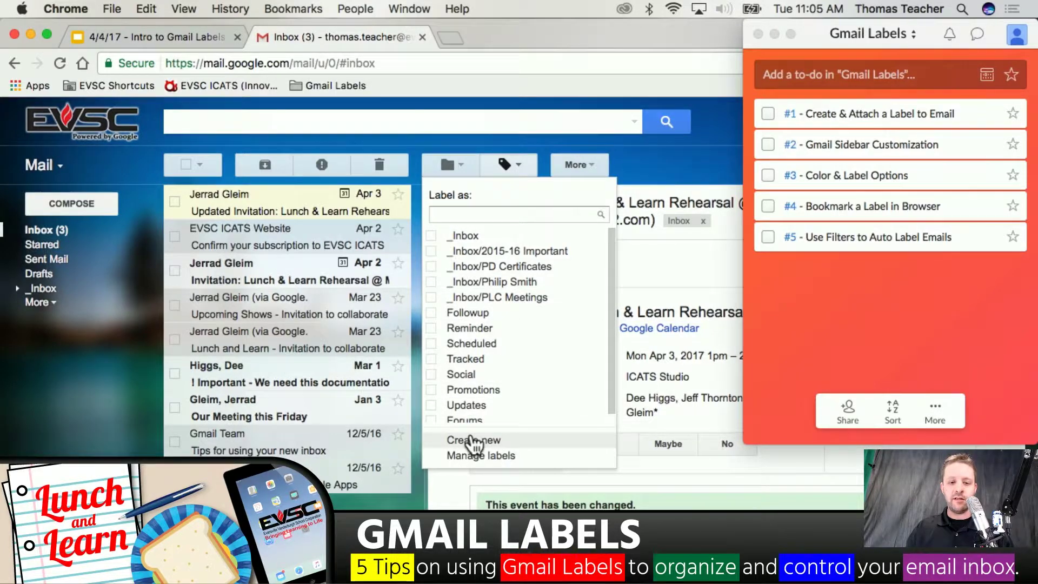
pyautogui.click(472, 439)
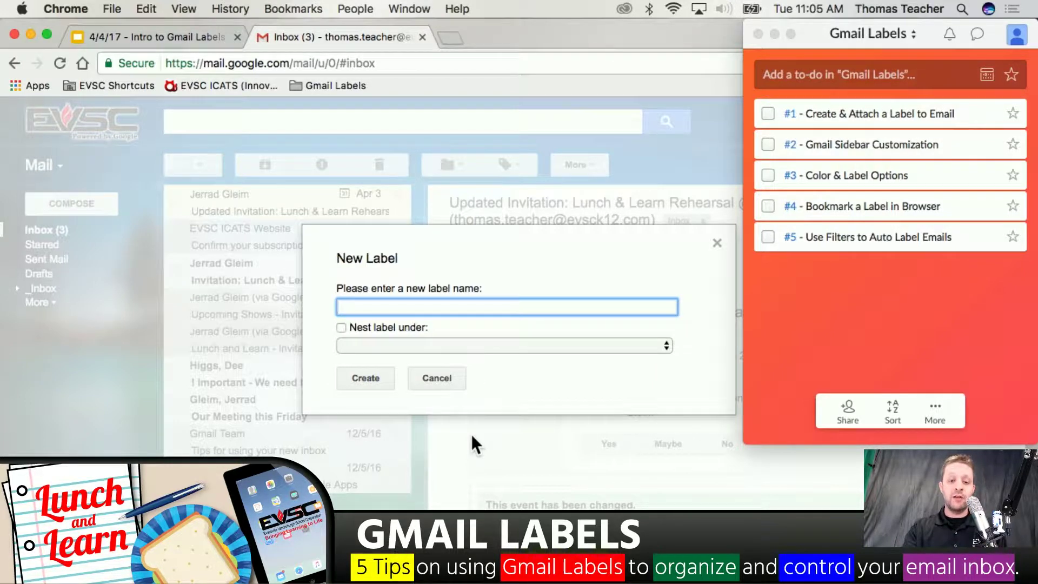
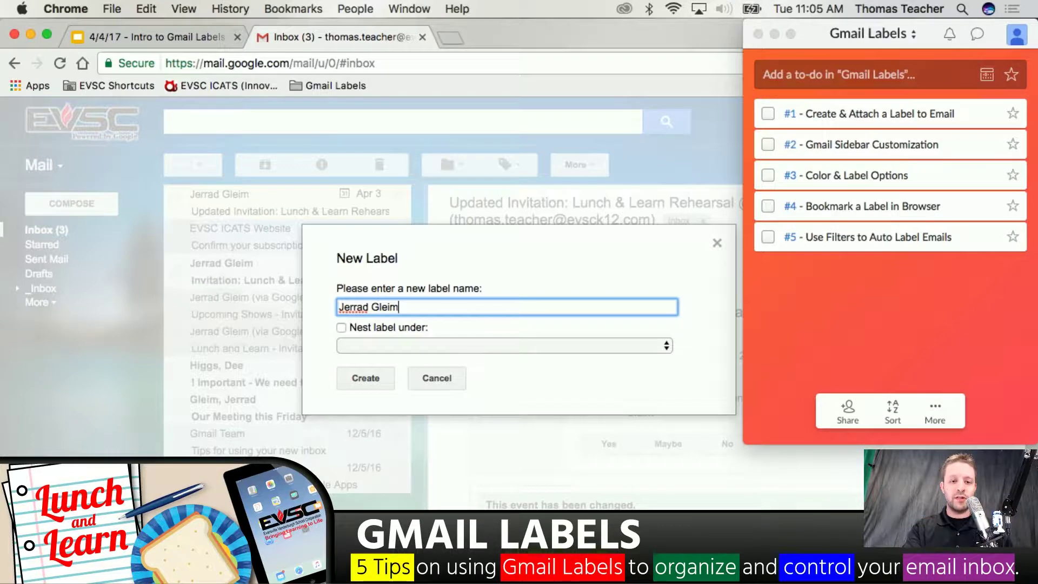
pyautogui.click(365, 376)
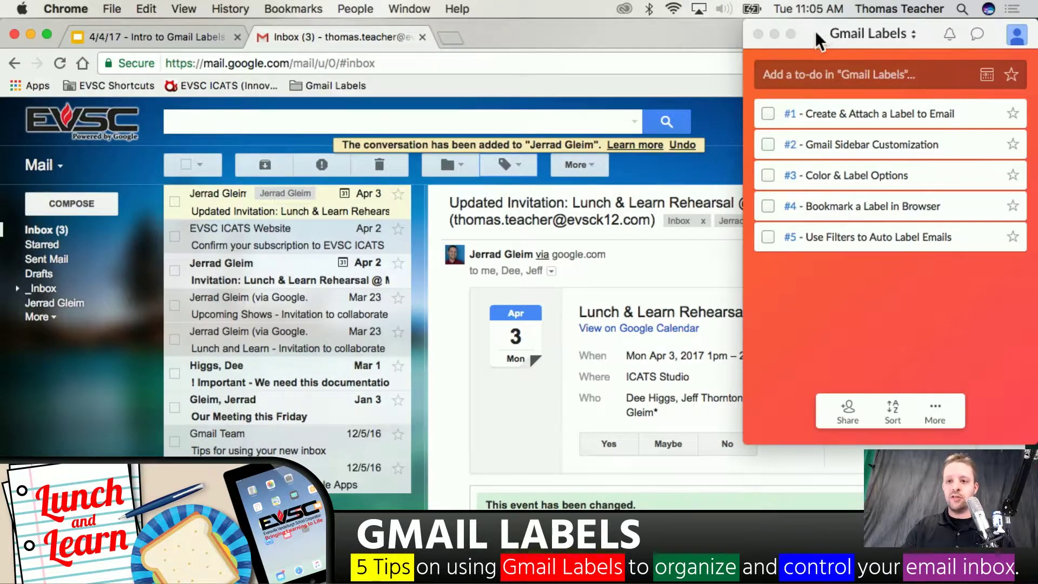
# Move the Wunderlist to-do window down to mid-right so the whole invitation email is visible
pyautogui.moveTo(817, 32); pyautogui.dragTo(888, 31)
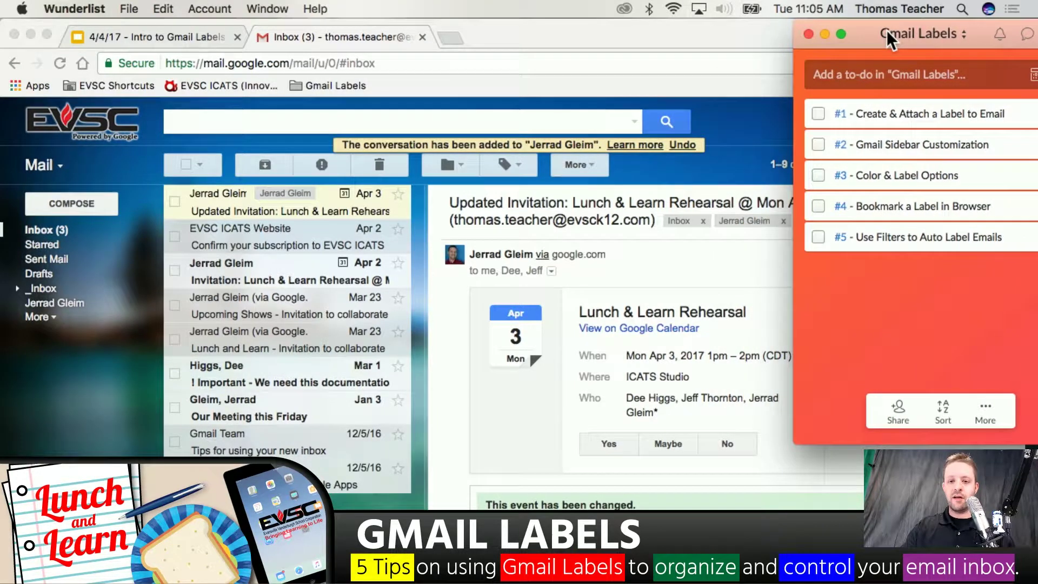
pyautogui.click(736, 233)
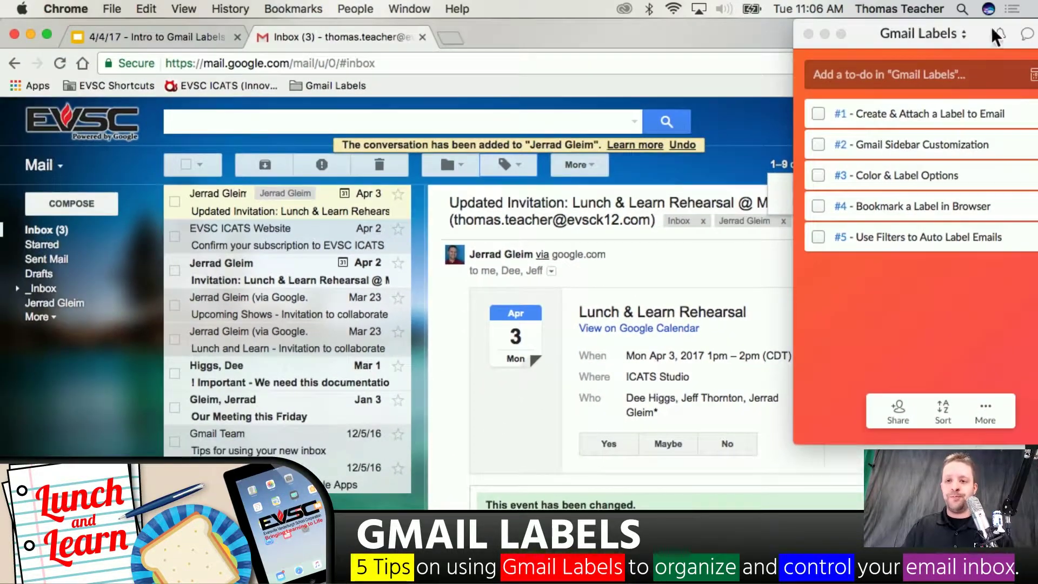
pyautogui.moveTo(870, 31); pyautogui.dragTo(868, 274)
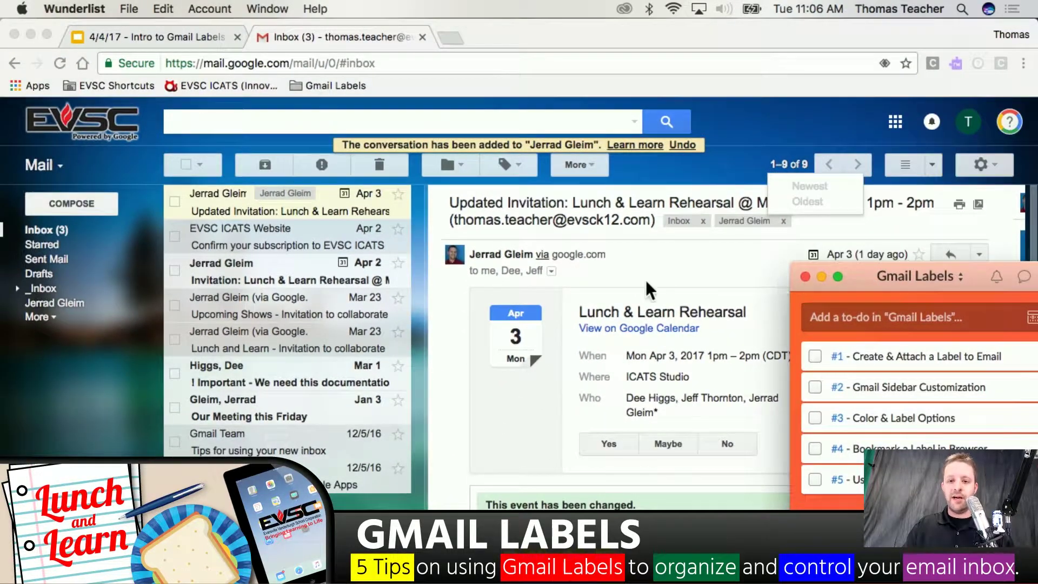
# Create a Lunch & Learn label, apply it to the invitation, then view the sender-named label
pyautogui.click(675, 253)
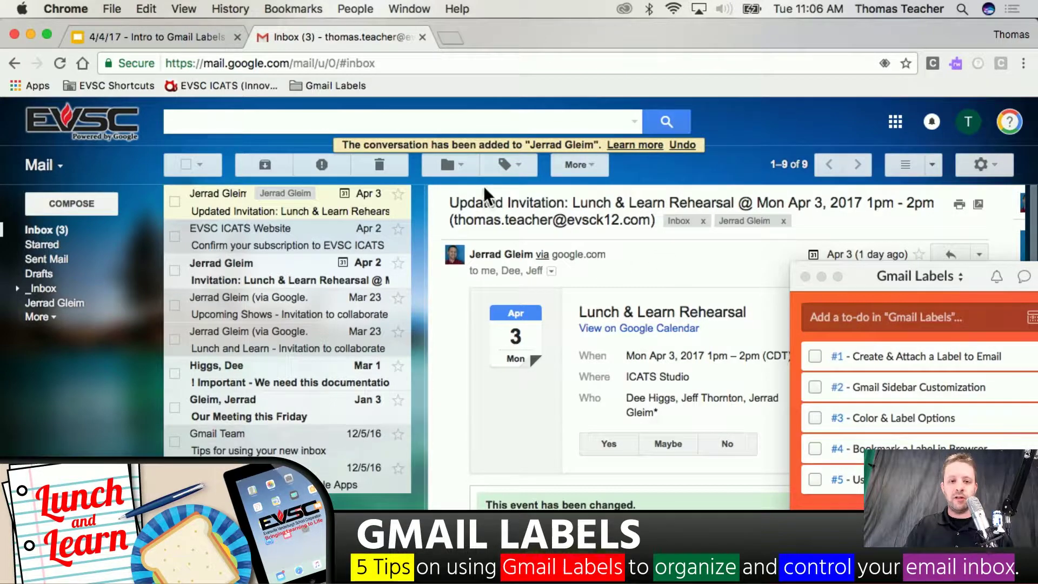
pyautogui.click(512, 169)
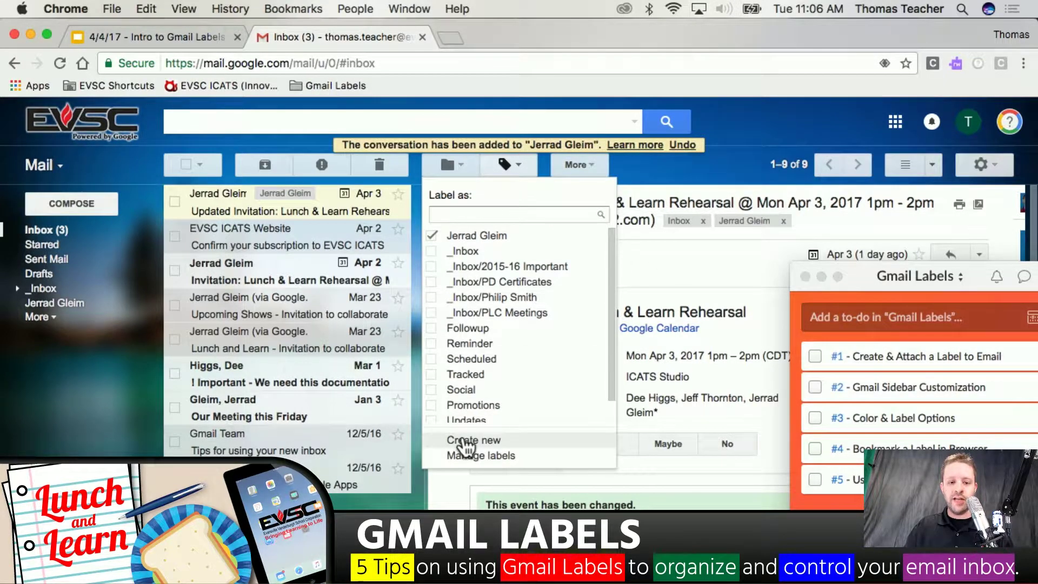
pyautogui.click(464, 438)
pyautogui.write('Lunch ')
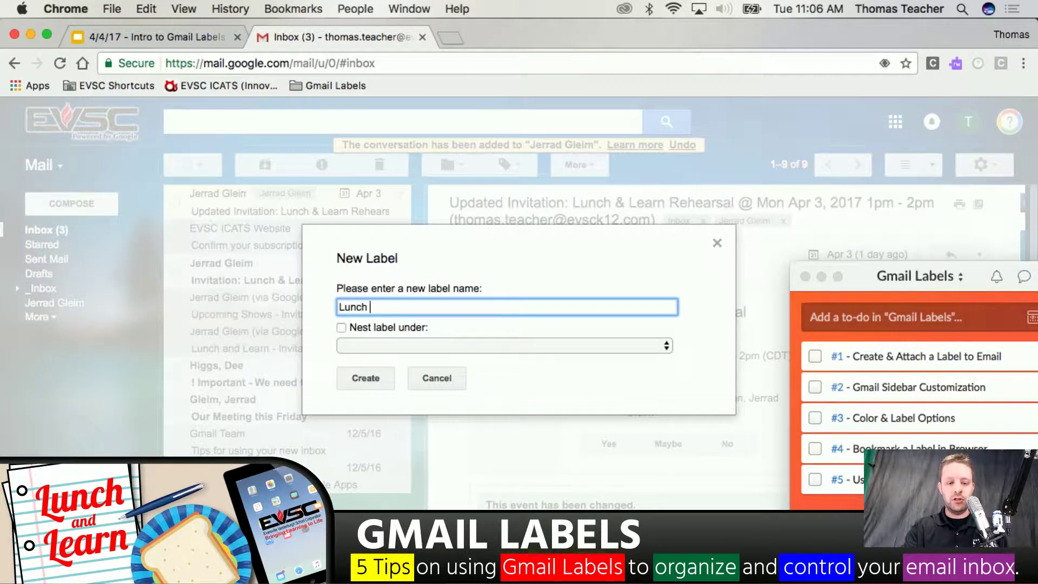
pyautogui.write('& Learn')
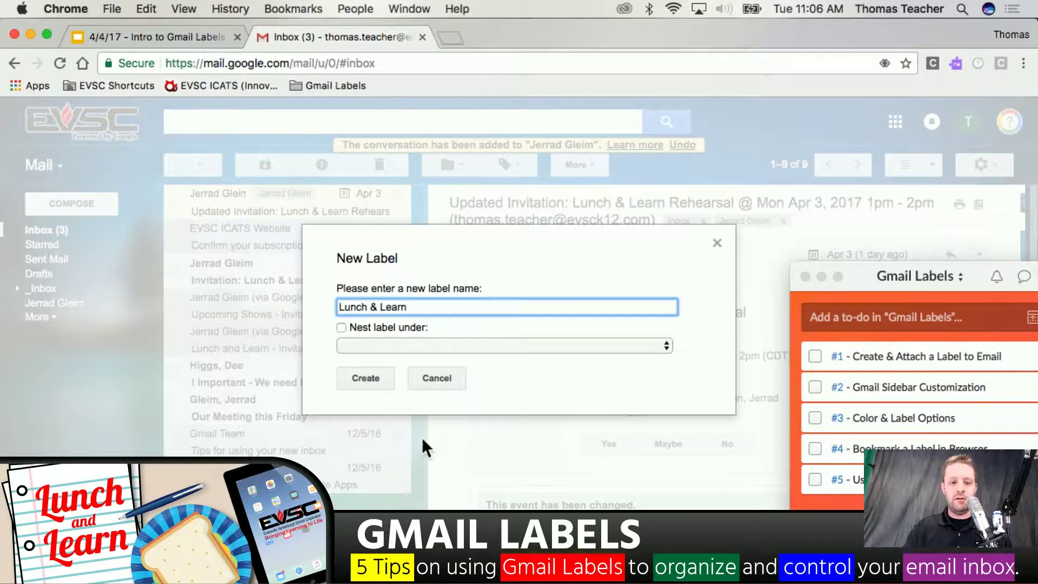
pyautogui.click(353, 378)
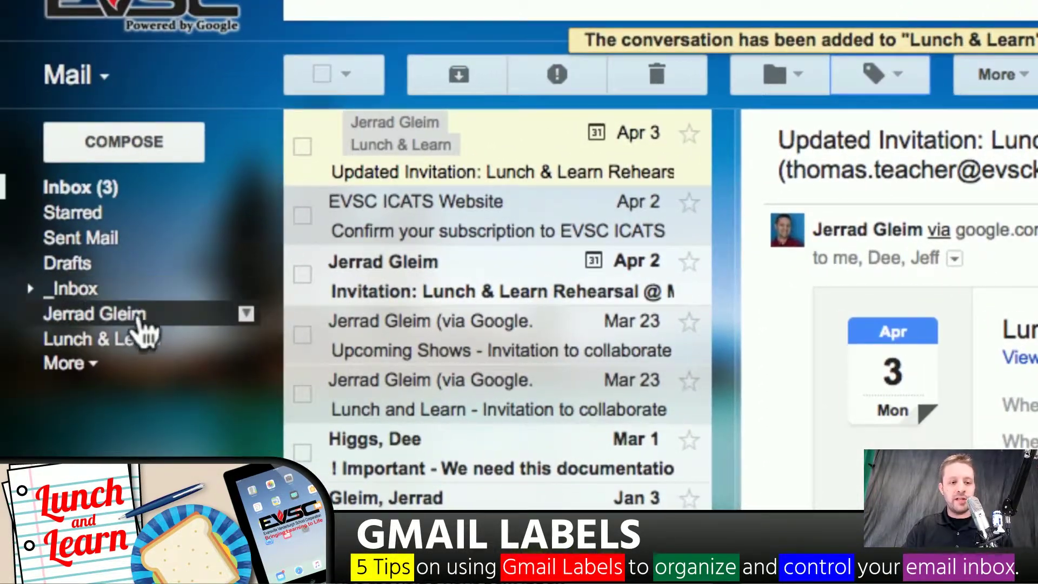
pyautogui.click(131, 320)
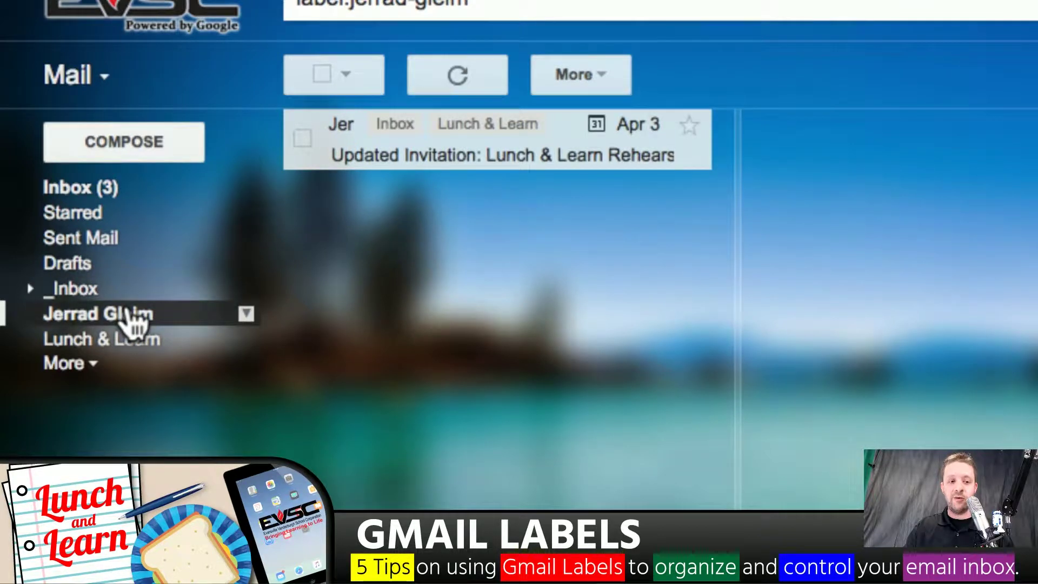
# View the Lunch & Learn label, move the to-do window back to the top right, and return to Inbox
pyautogui.moveTo(126, 311); pyautogui.dragTo(126, 337)
pyautogui.click(126, 338)
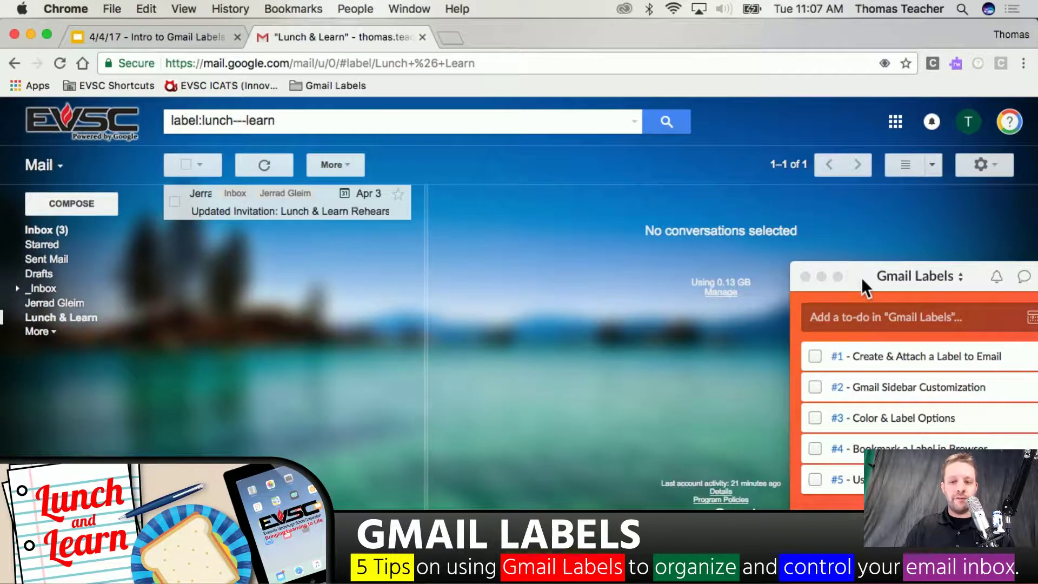
pyautogui.moveTo(862, 278); pyautogui.dragTo(819, 11)
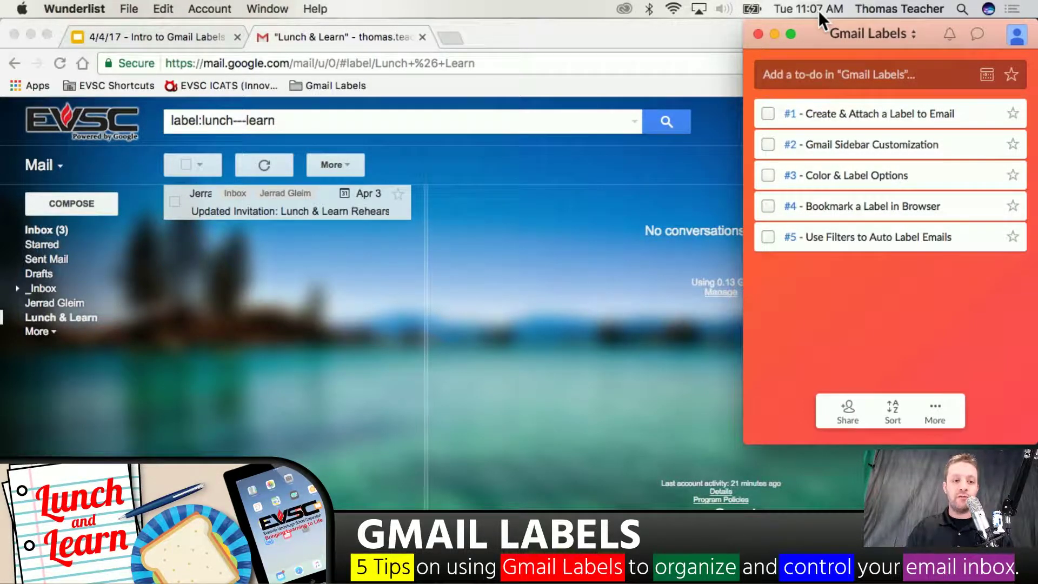
pyautogui.click(64, 229)
pyautogui.click(63, 228)
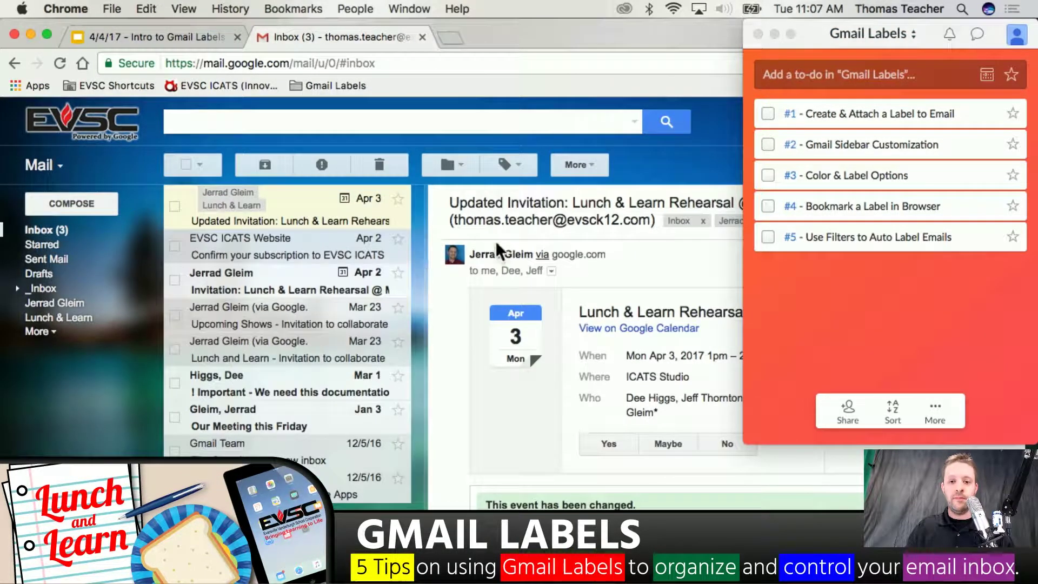
pyautogui.moveTo(517, 254)
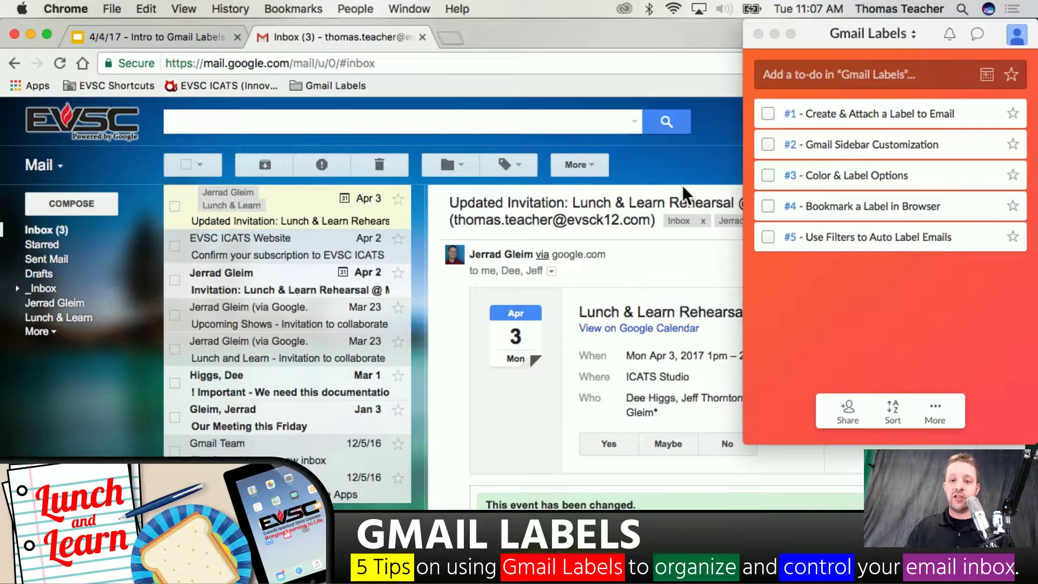
# Tick off to-do #1 and open the empty PD Certificates sub-label under _Inbox
pyautogui.click(768, 113)
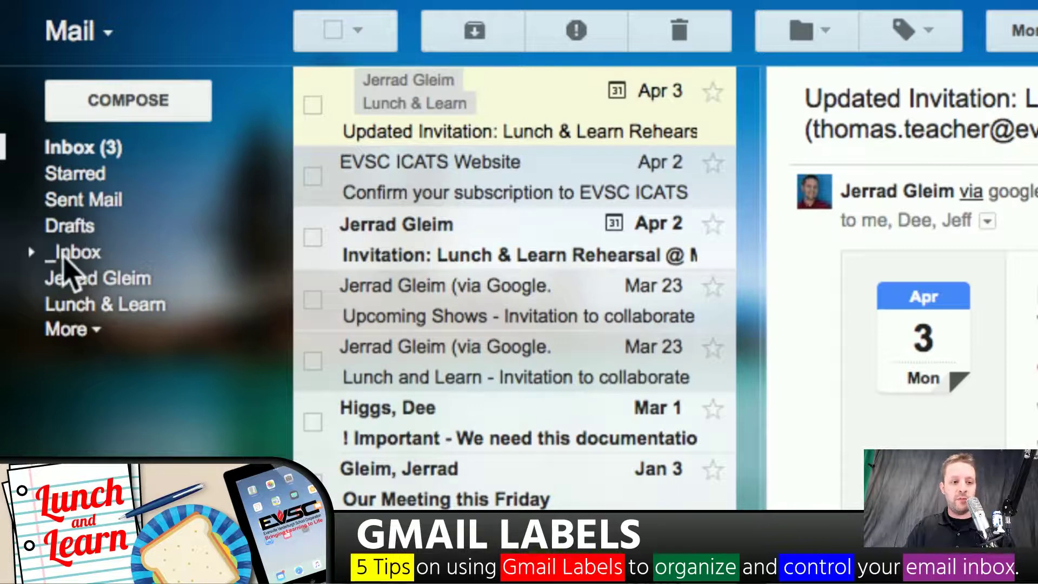
pyautogui.click(30, 252)
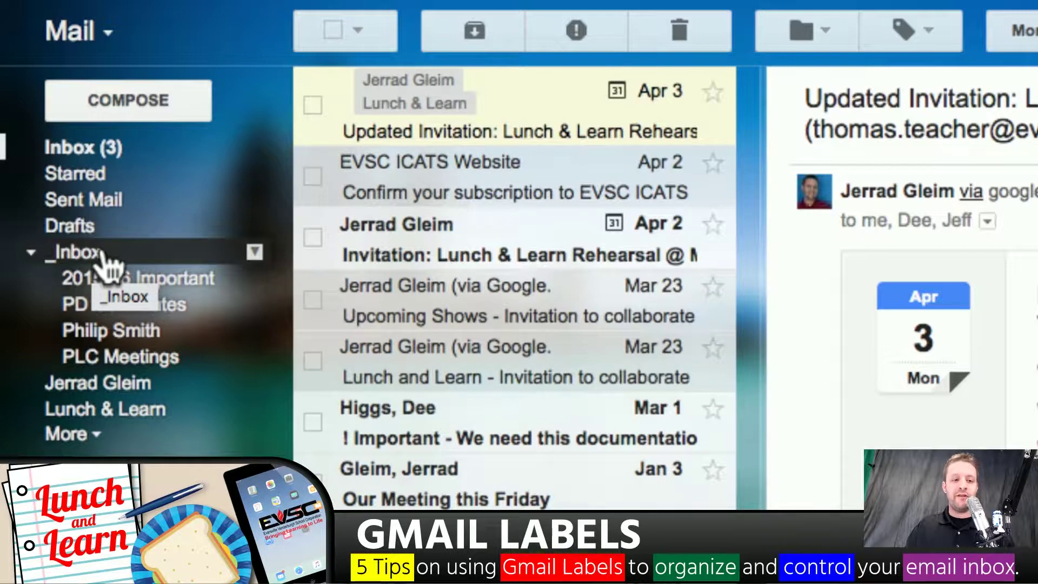
pyautogui.click(100, 255)
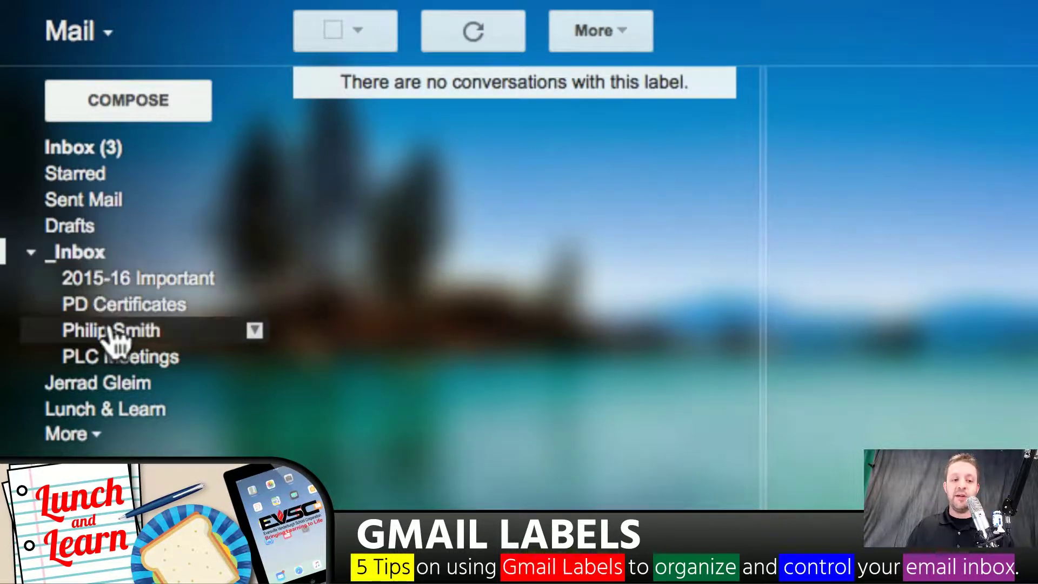
pyautogui.click(128, 306)
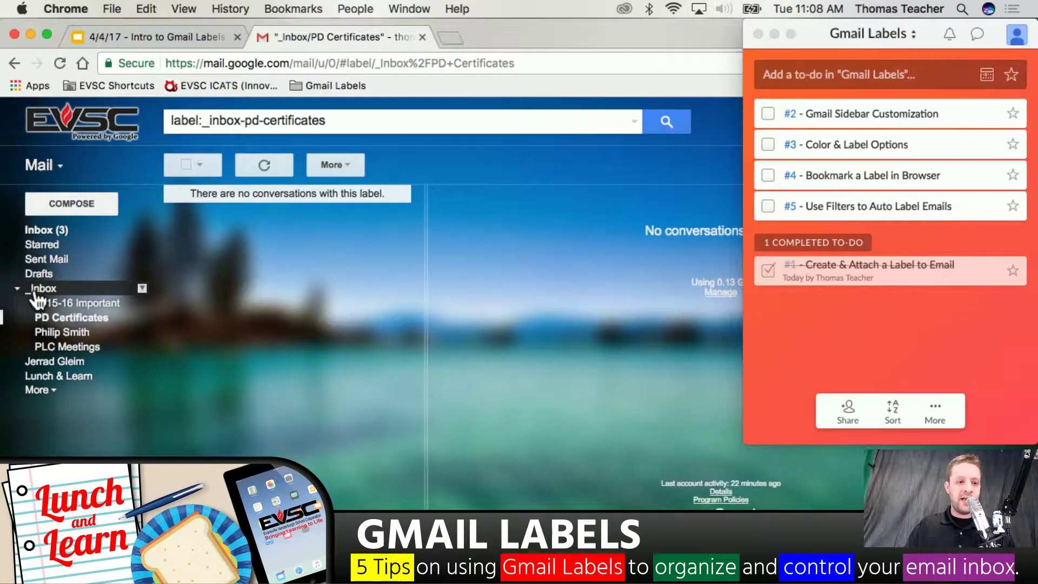
# Collapse _Inbox's sub-labels, show the extra folders, and move Trash up beside Drafts
pyautogui.click(17, 288)
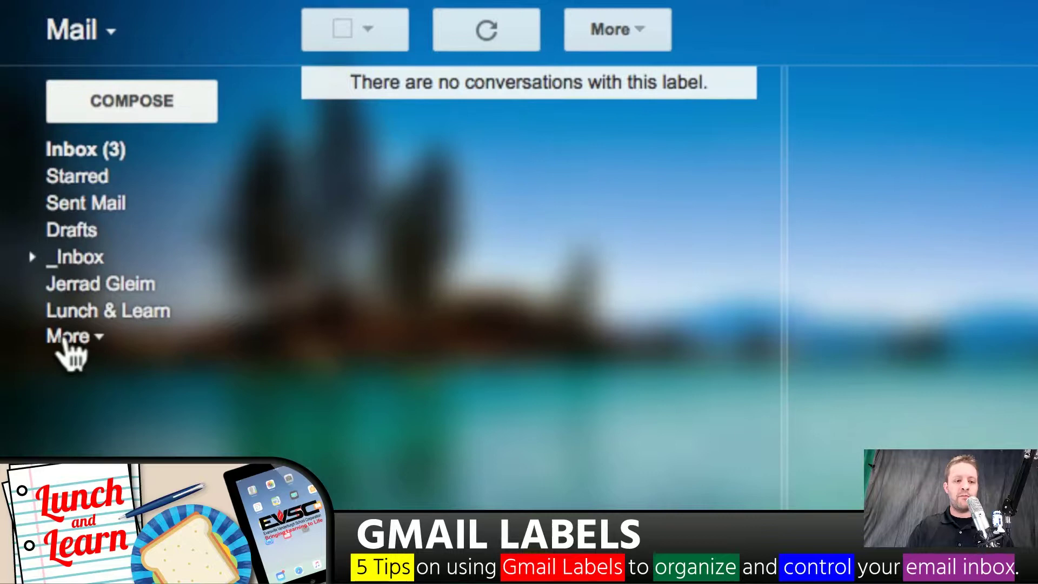
pyautogui.click(66, 337)
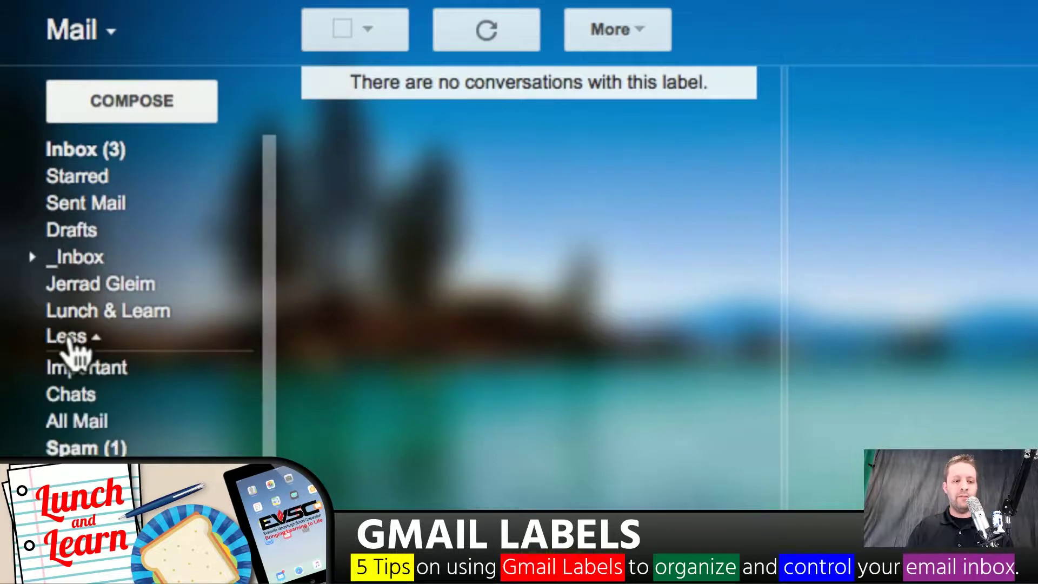
pyautogui.scroll(-1, 139, 365)
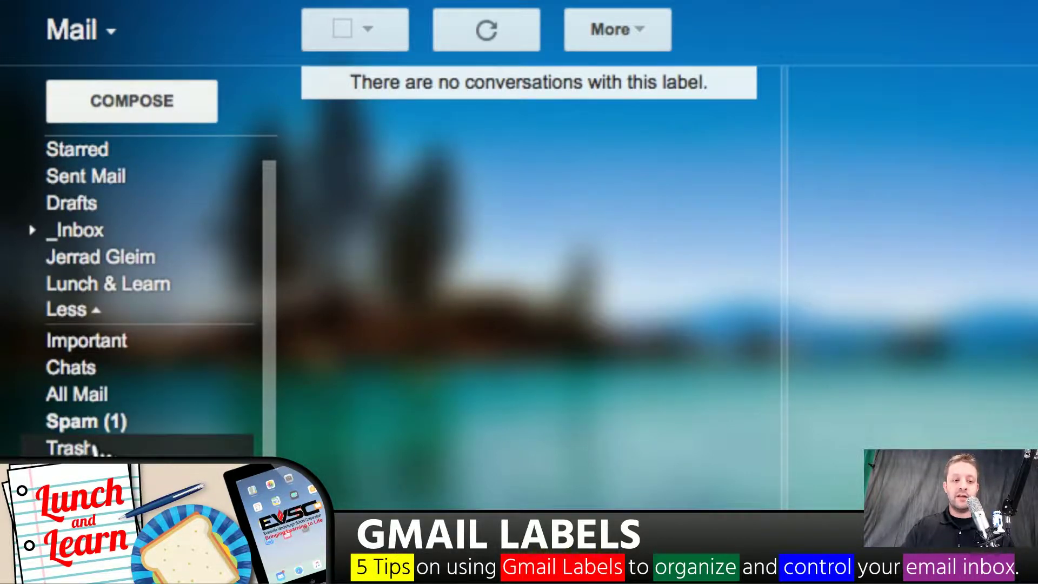
pyautogui.moveTo(100, 446); pyautogui.dragTo(100, 200)
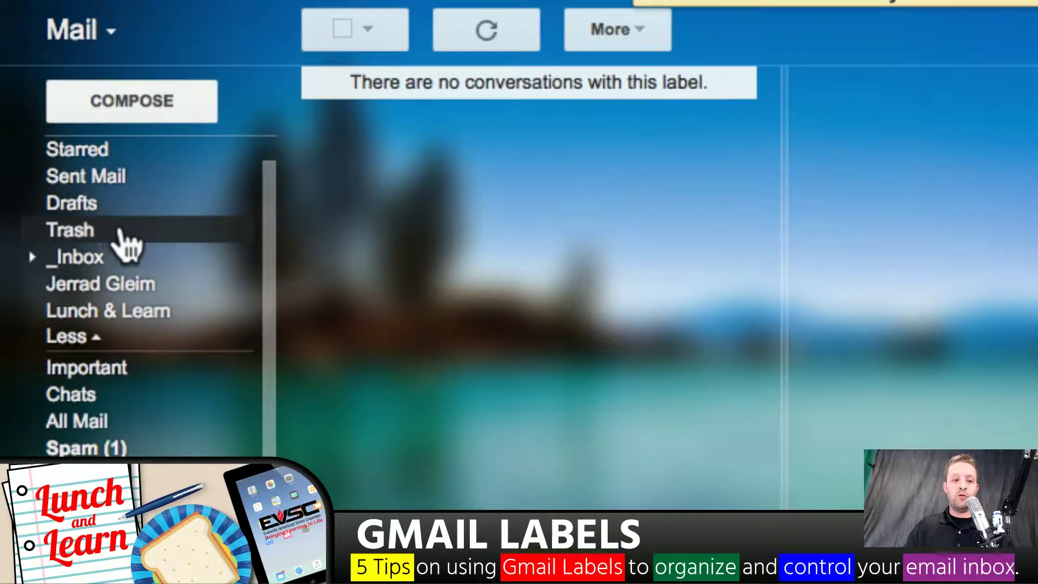
pyautogui.scroll(1, 86, 250)
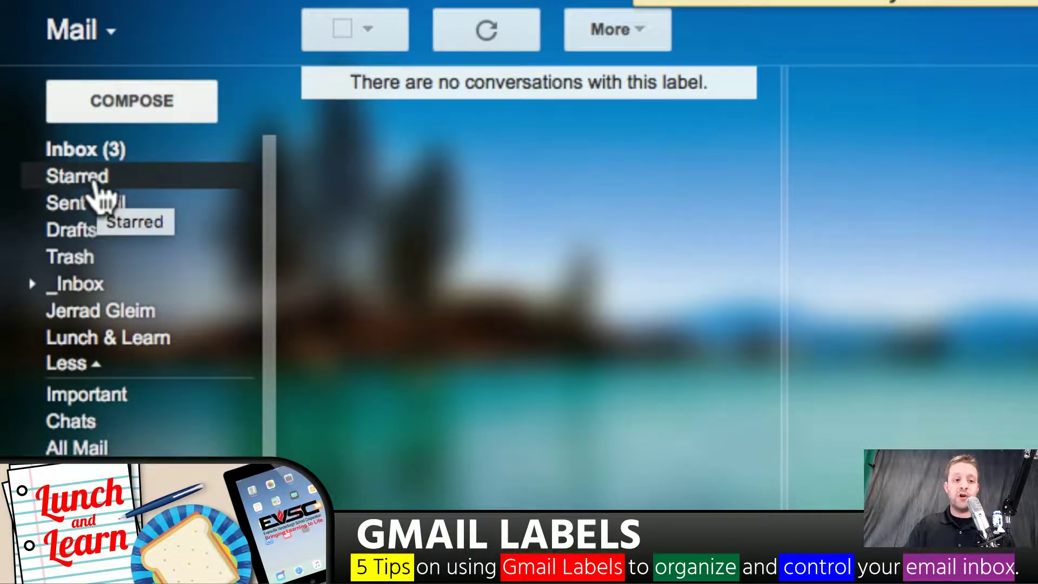
# Reposition Starred so it always shows in the main list, just under Inbox
pyautogui.moveTo(93, 183); pyautogui.dragTo(94, 452)
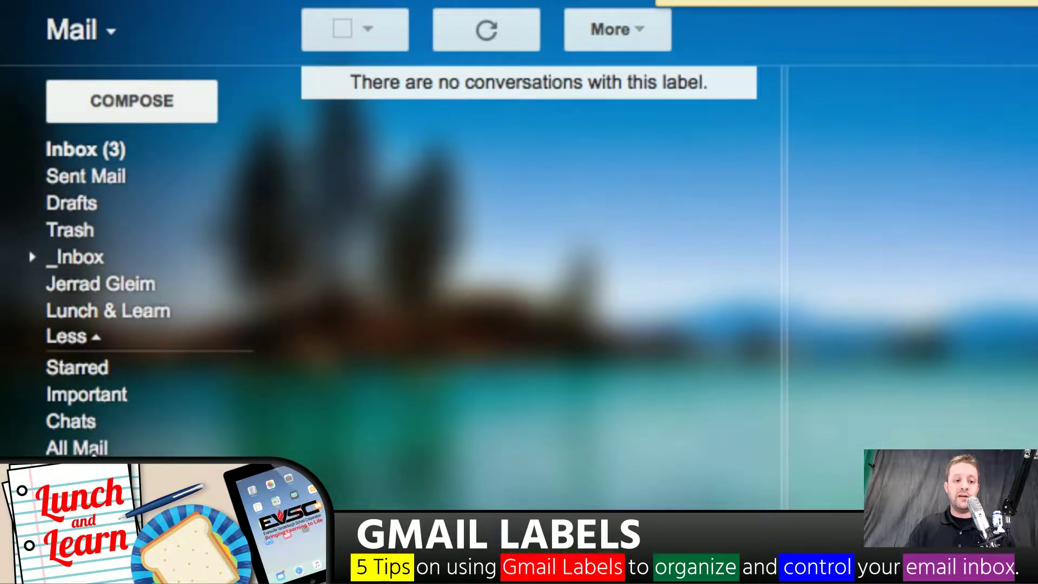
pyautogui.click(87, 337)
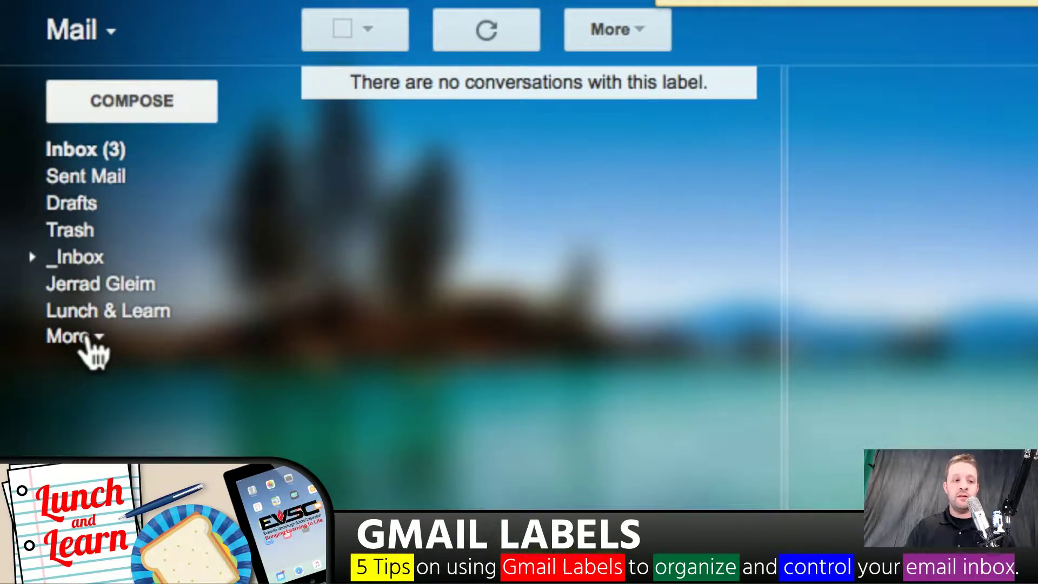
pyautogui.click(86, 337)
pyautogui.moveTo(103, 373); pyautogui.dragTo(81, 179)
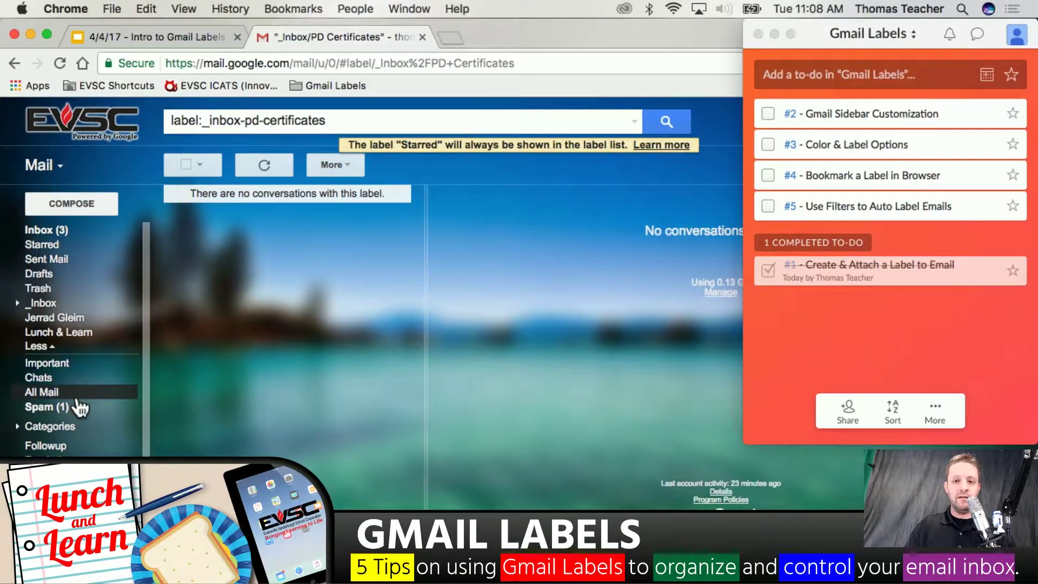
# Tick off the Gmail Sidebar Customization to-do and return to the Gmail Inbox (3)
pyautogui.click(768, 112)
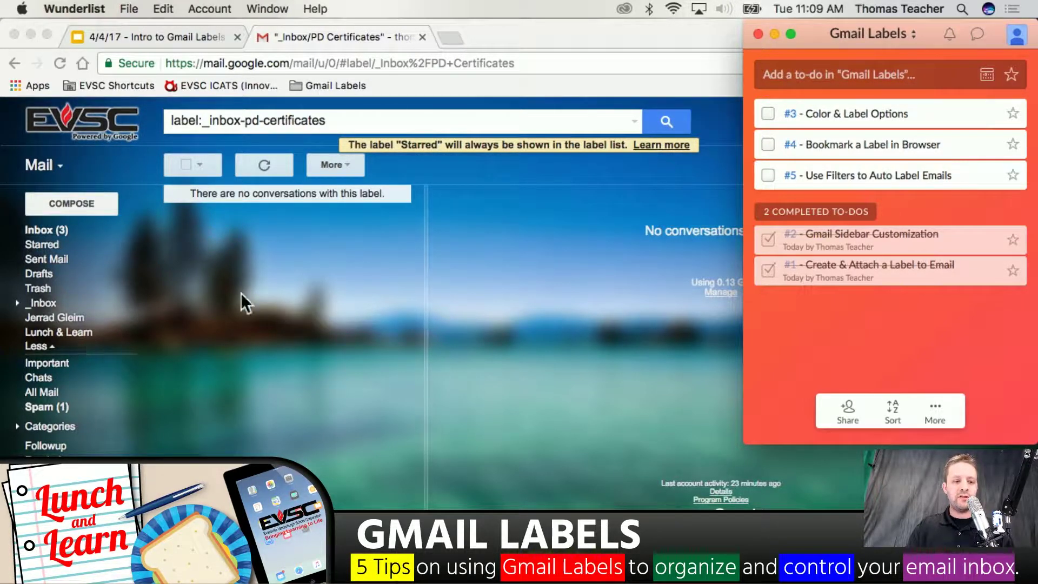
pyautogui.click(53, 226)
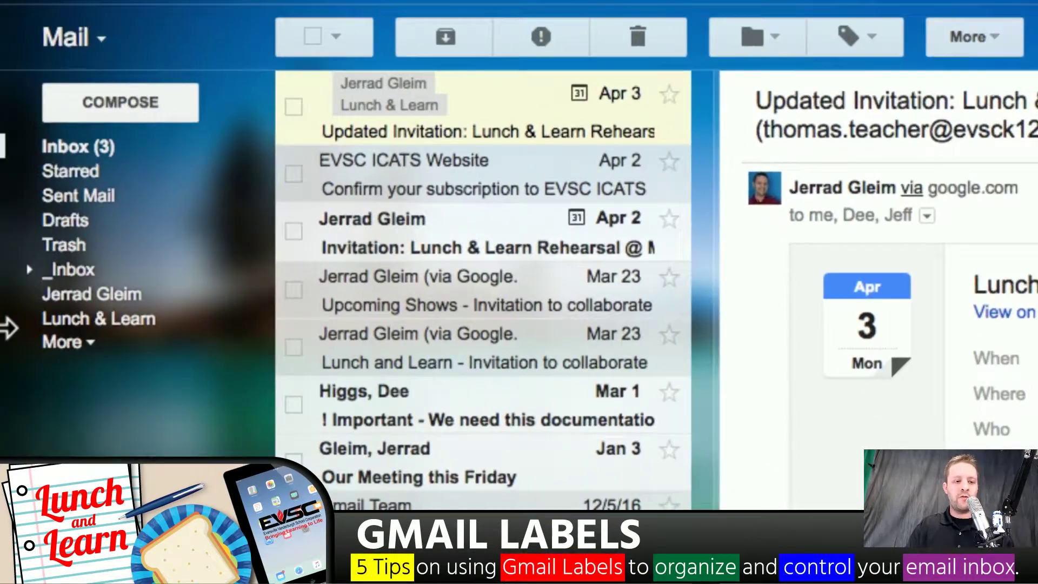
pyautogui.moveTo(91, 316)
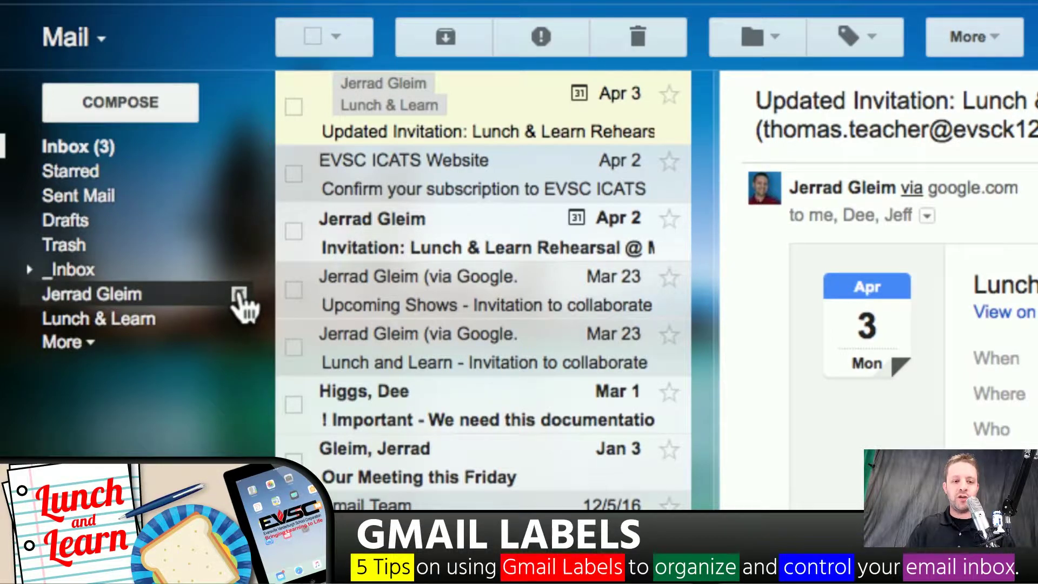
# Colour the sender-named label red
pyautogui.click(239, 296)
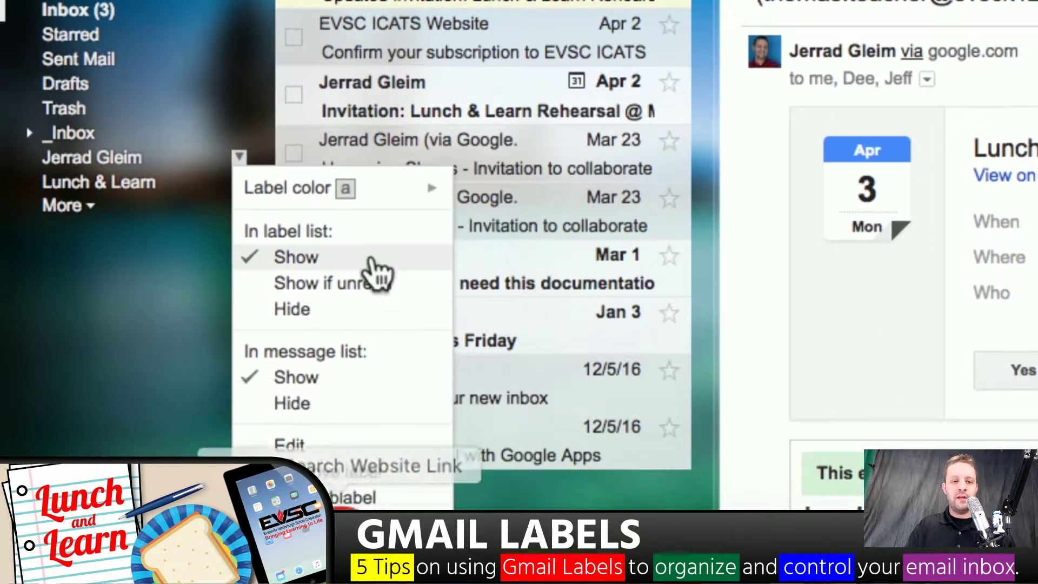
pyautogui.moveTo(403, 304)
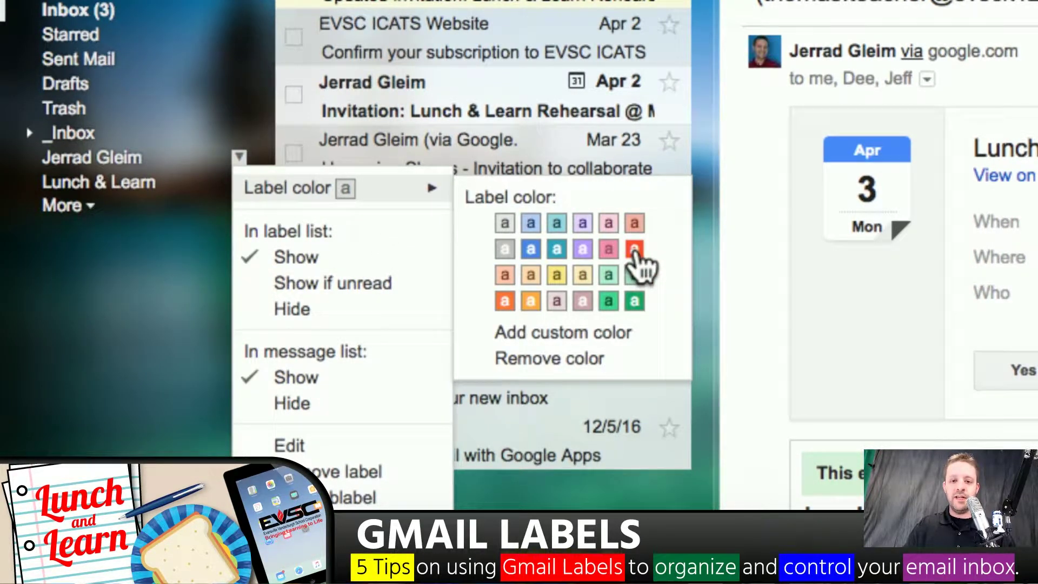
pyautogui.click(634, 249)
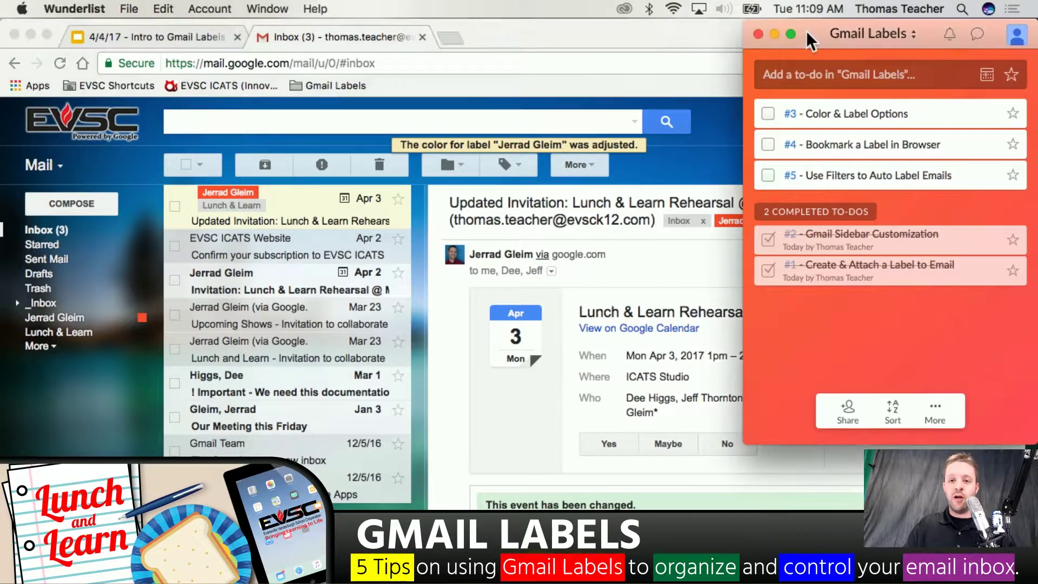
pyautogui.moveTo(823, 31); pyautogui.dragTo(957, 209)
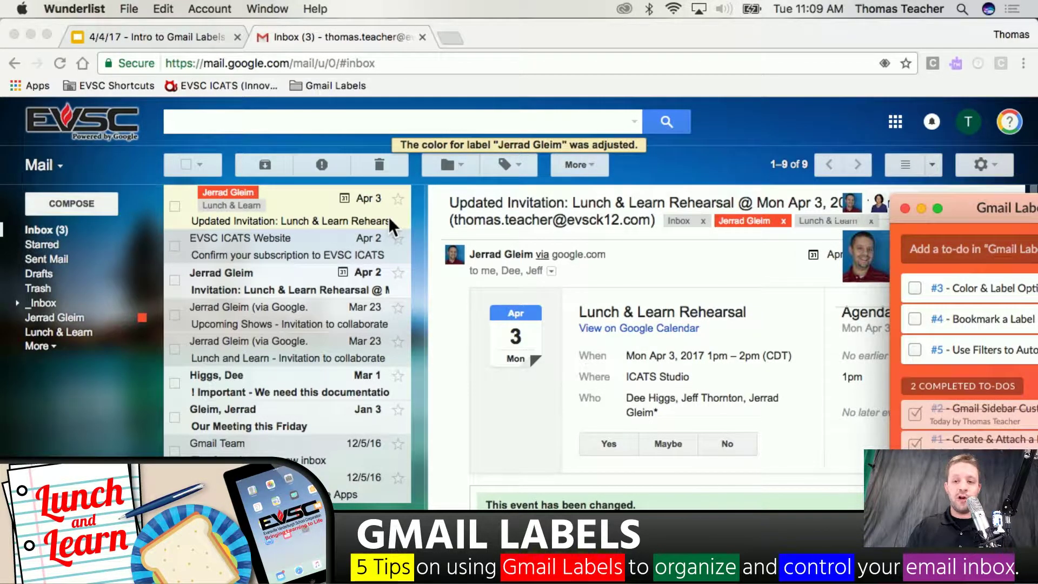
pyautogui.moveTo(966, 209); pyautogui.dragTo(823, 34)
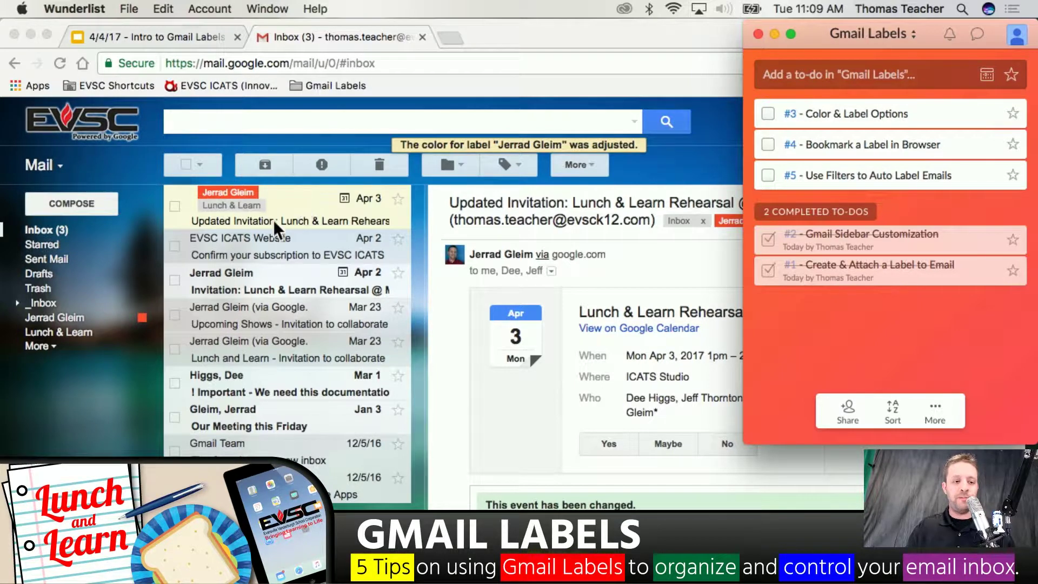
pyautogui.click(71, 325)
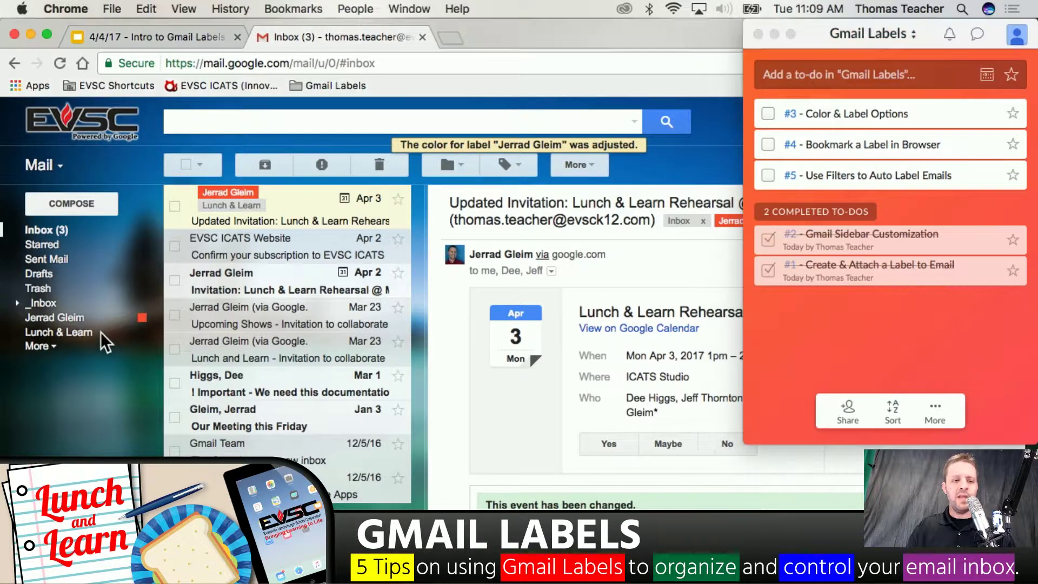
# Colour the Lunch & Learn label blue
pyautogui.click(142, 333)
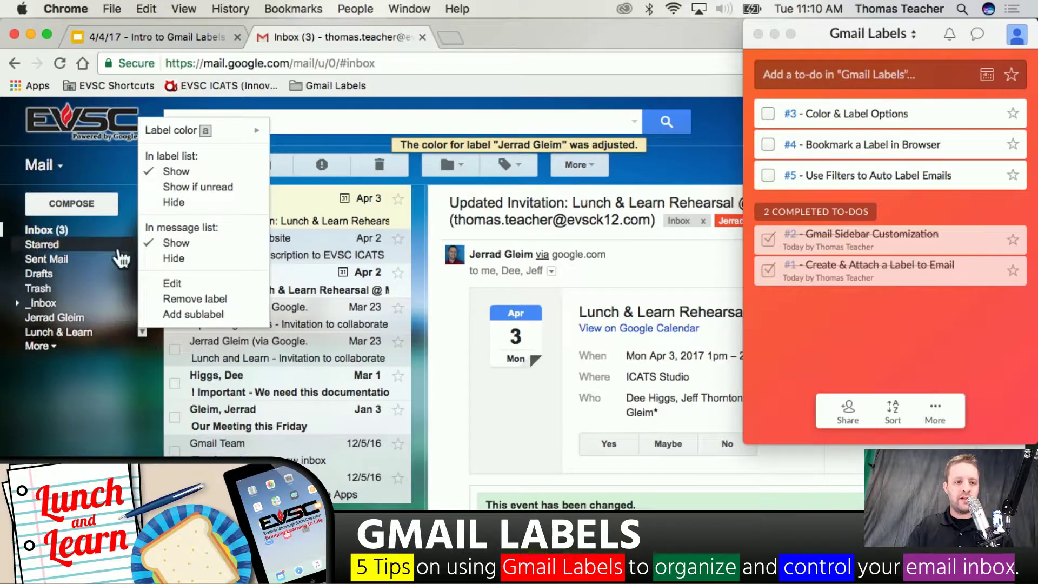
pyautogui.moveTo(235, 132)
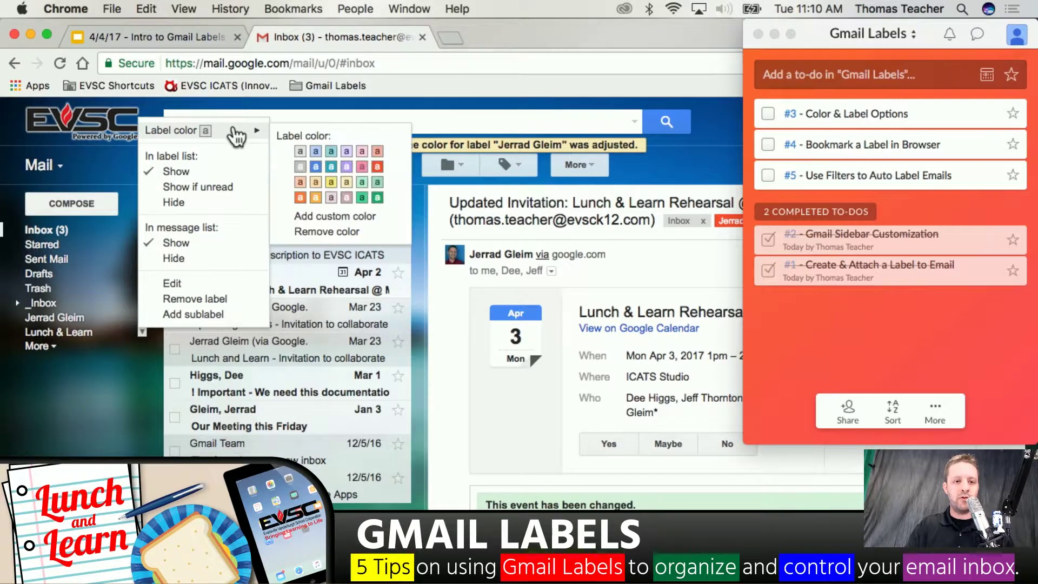
pyautogui.click(316, 167)
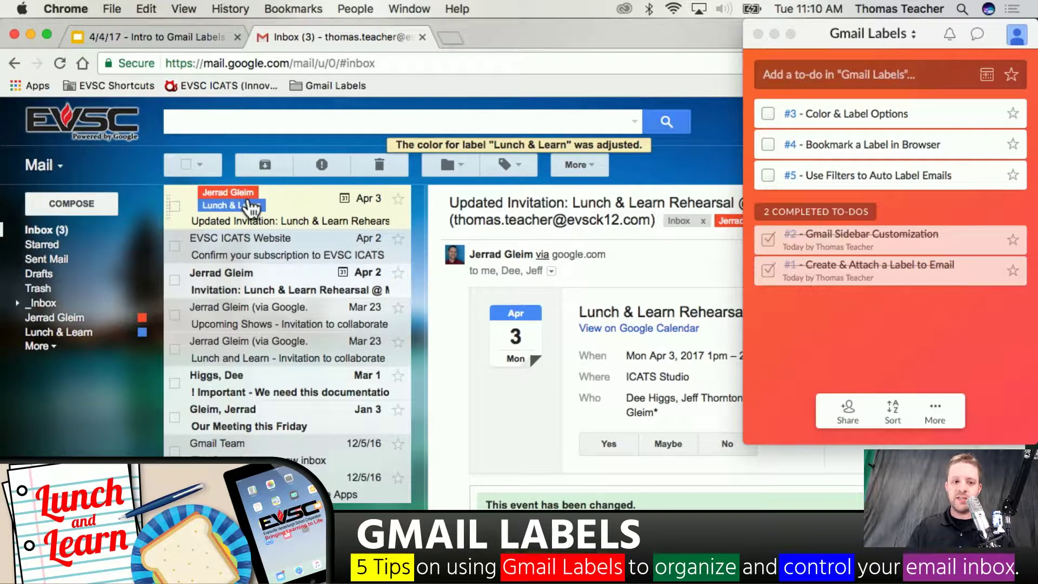
pyautogui.moveTo(816, 29); pyautogui.dragTo(764, 335)
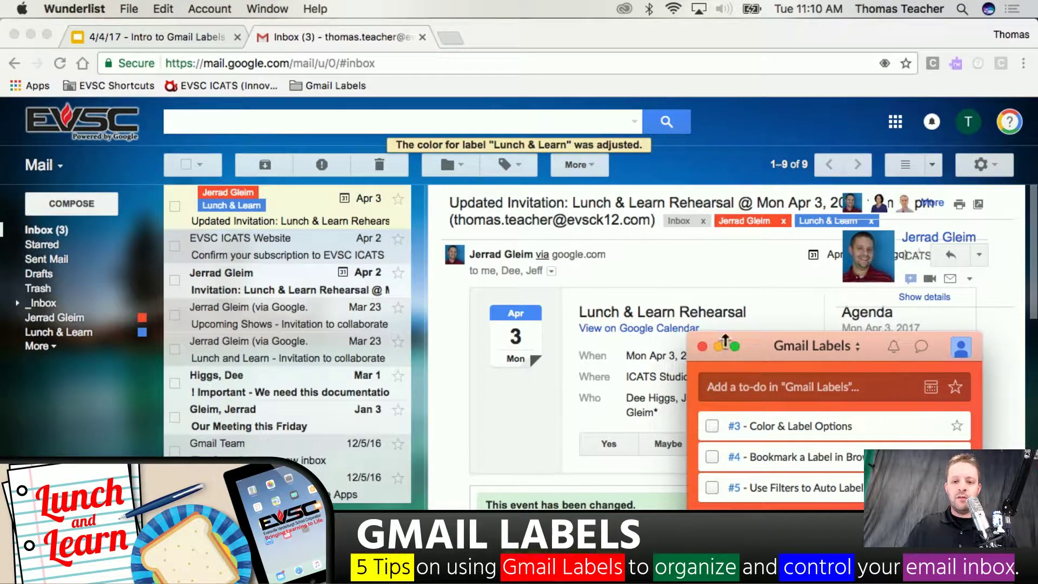
pyautogui.moveTo(751, 349); pyautogui.dragTo(808, 32)
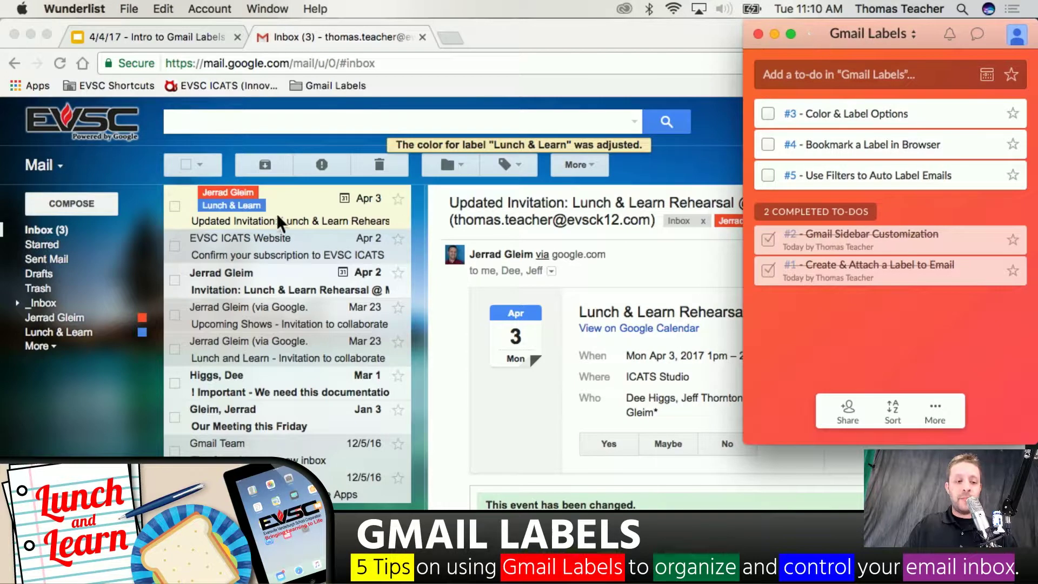
pyautogui.click(150, 315)
# Give the sender-named label a custom colour: dark red background with white text
pyautogui.click(142, 317)
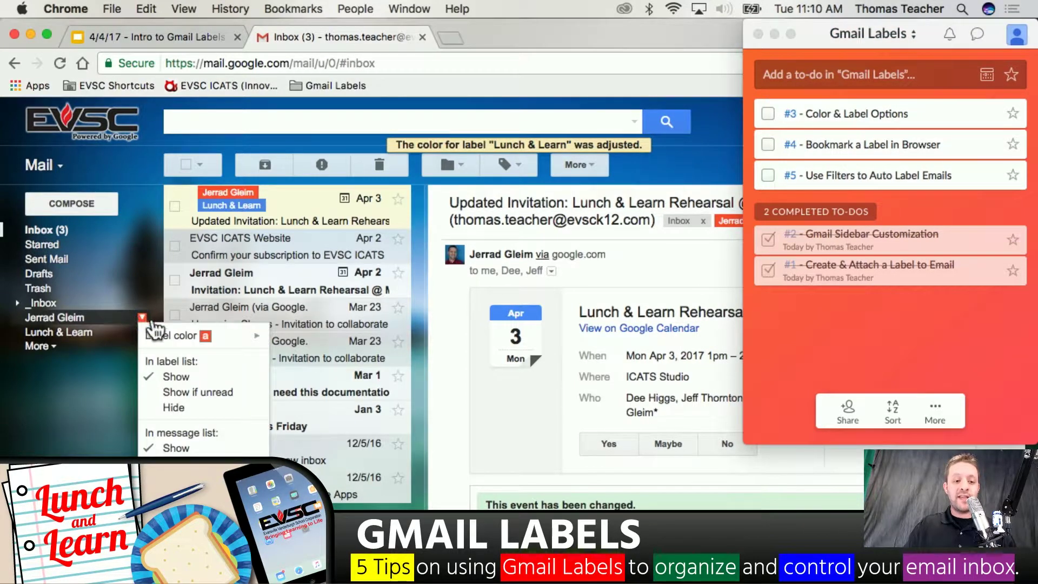
pyautogui.moveTo(186, 342)
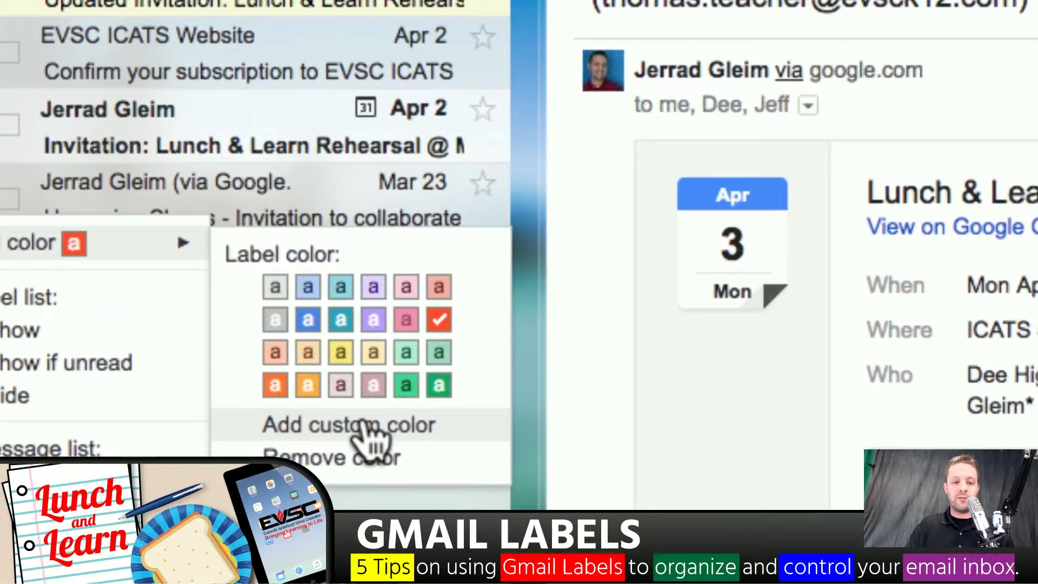
pyautogui.click(331, 422)
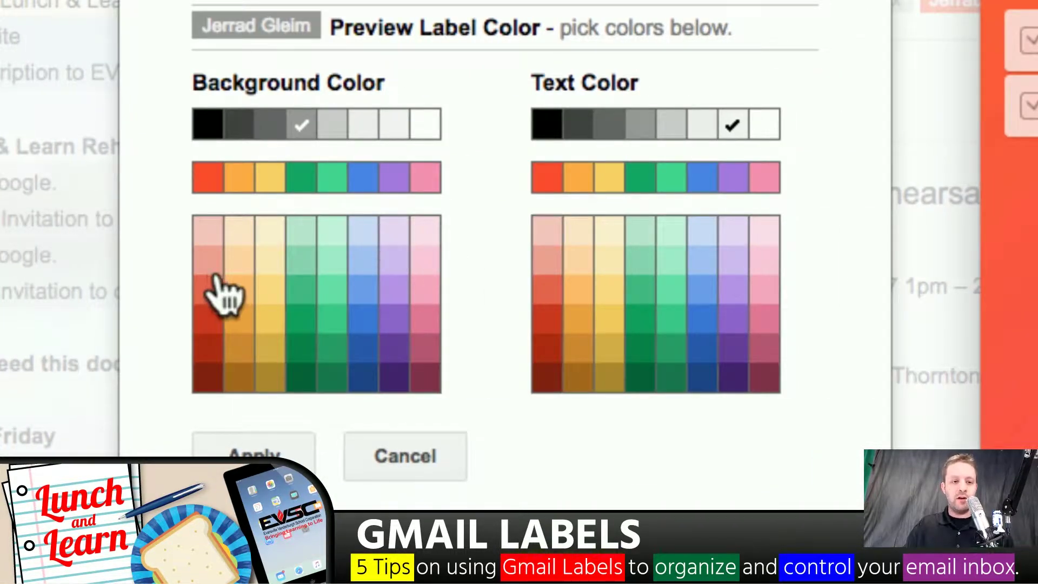
pyautogui.click(210, 177)
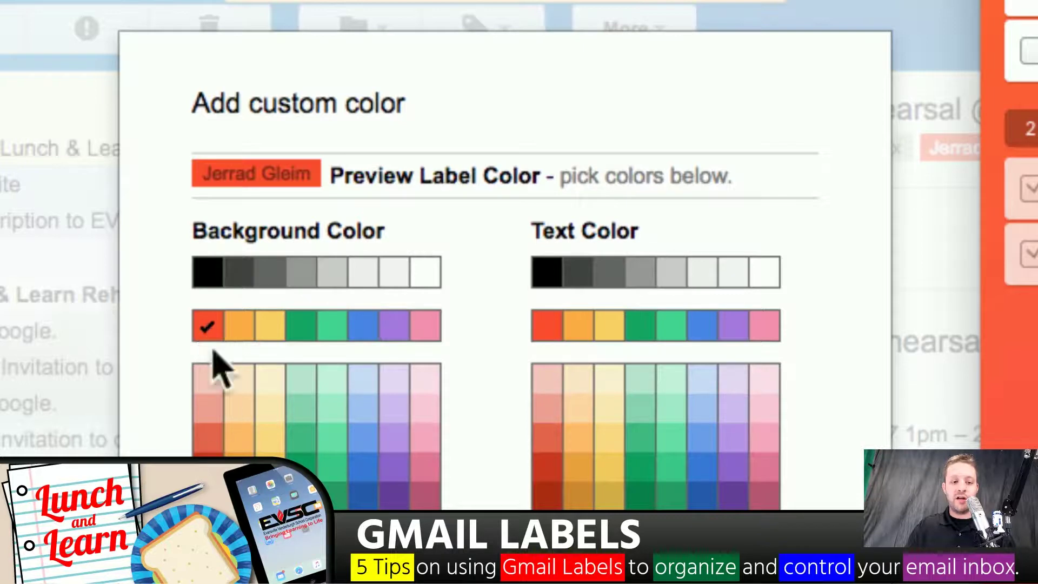
pyautogui.click(547, 378)
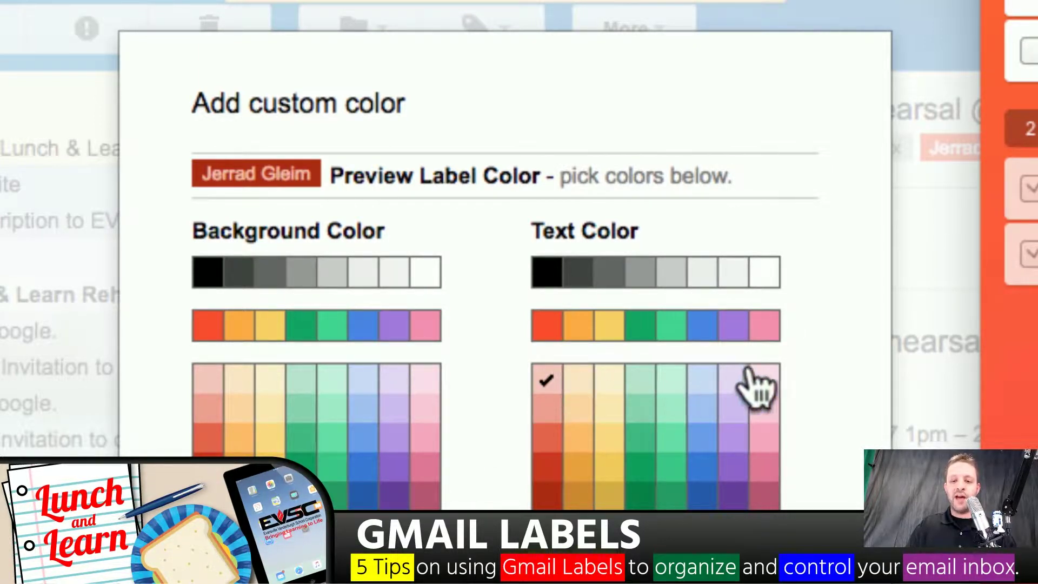
pyautogui.click(763, 275)
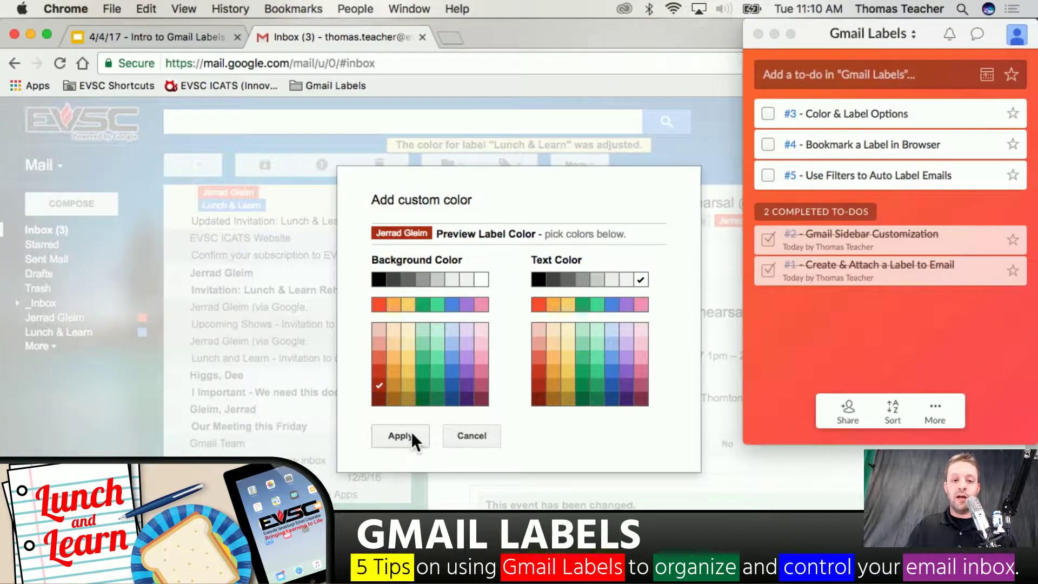
pyautogui.click(400, 435)
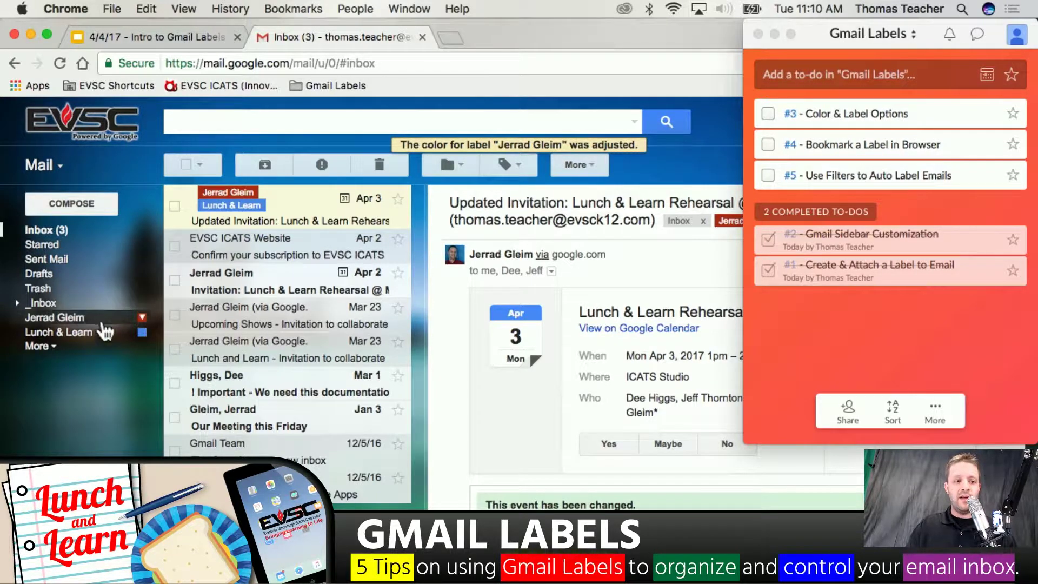
# Choose 'Show if unread' under 'In label list' for the sender-named label
pyautogui.moveTo(140, 328)
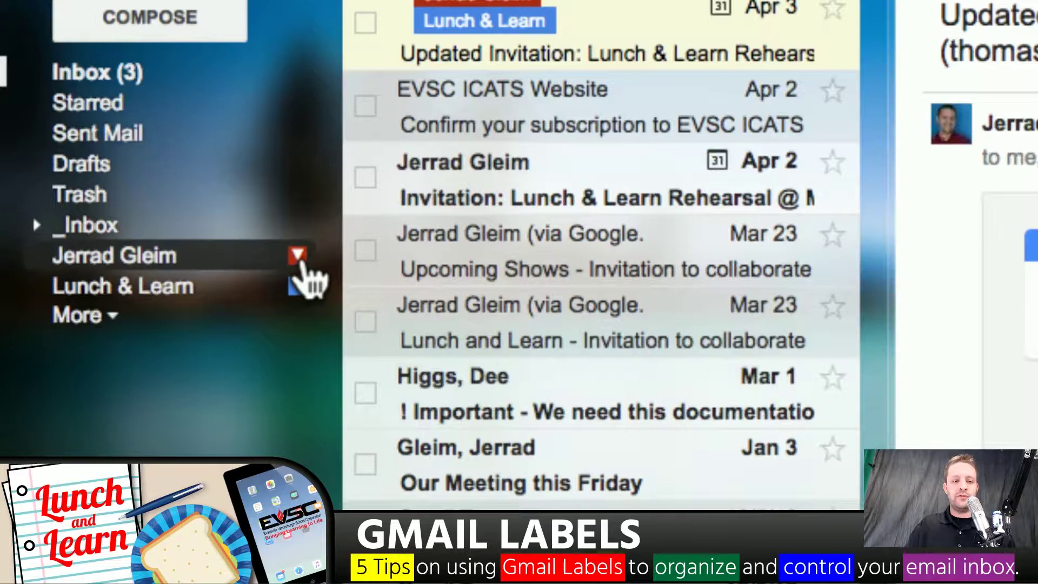
pyautogui.click(297, 318)
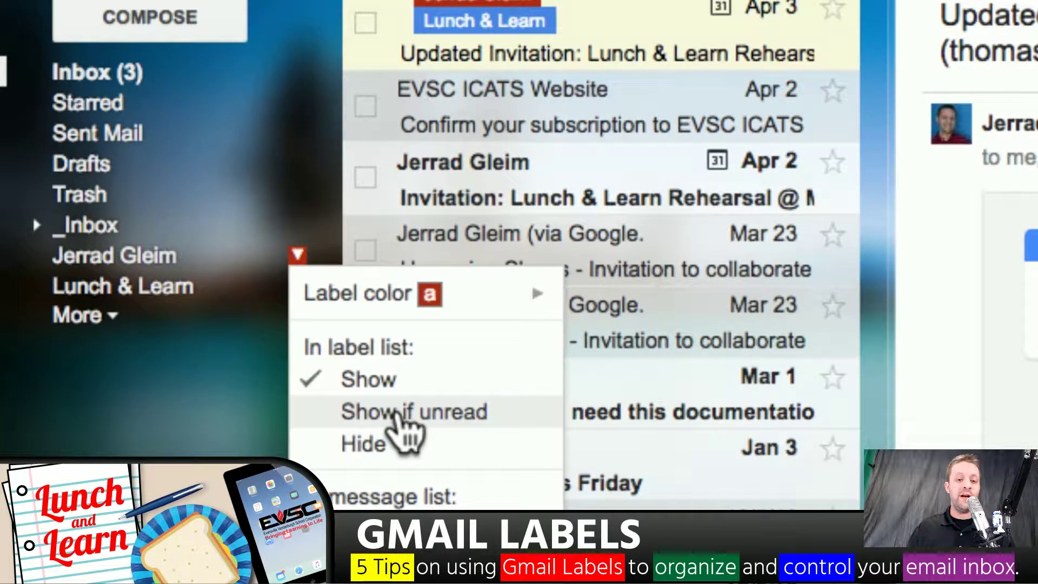
pyautogui.click(396, 412)
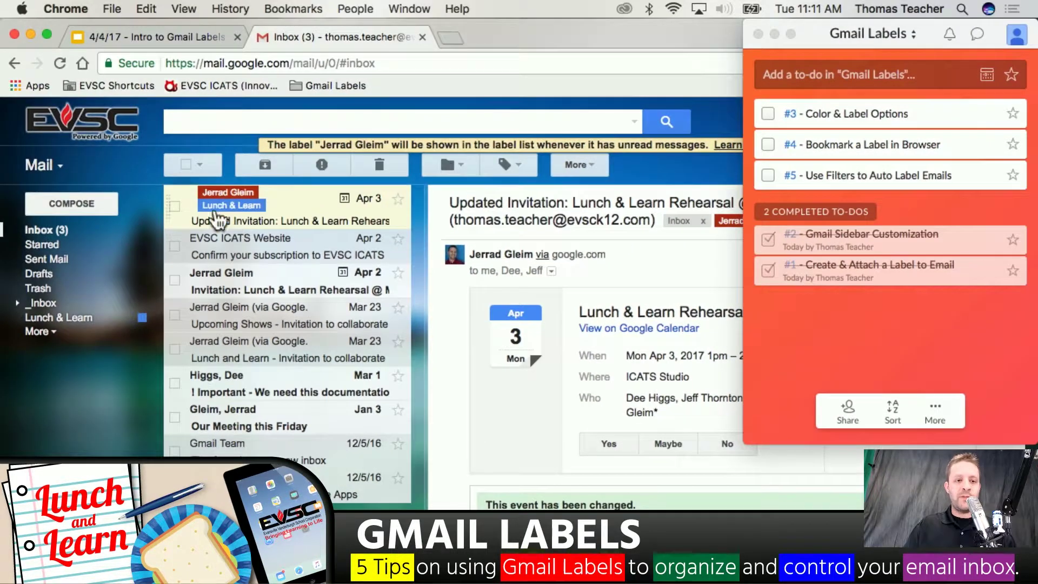
# Mark the Lunch & Learn invitation unread, then read again, and bring up the Lunch & Learn label's options
pyautogui.click(174, 206)
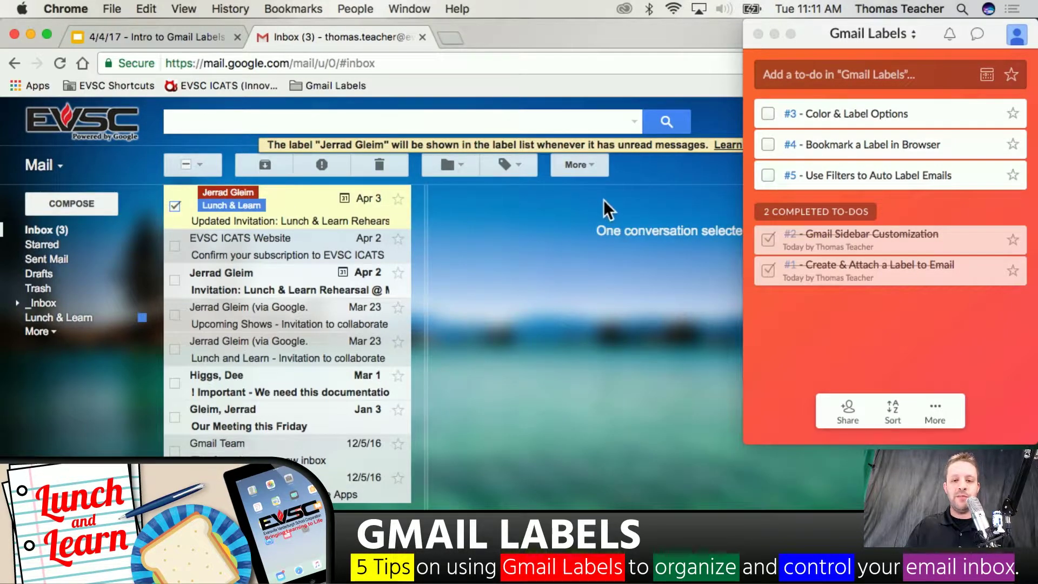
pyautogui.click(593, 169)
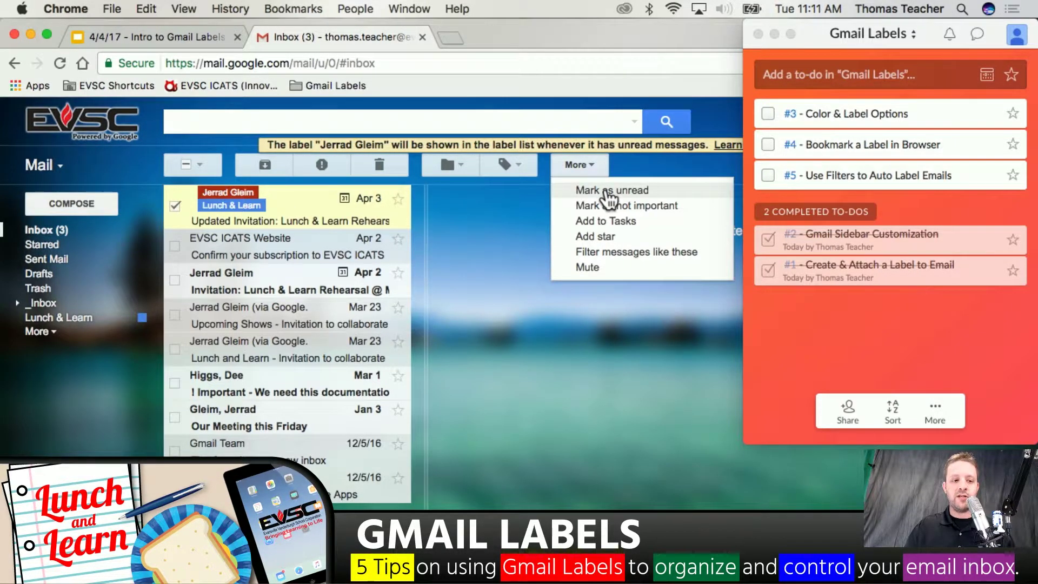
pyautogui.click(607, 191)
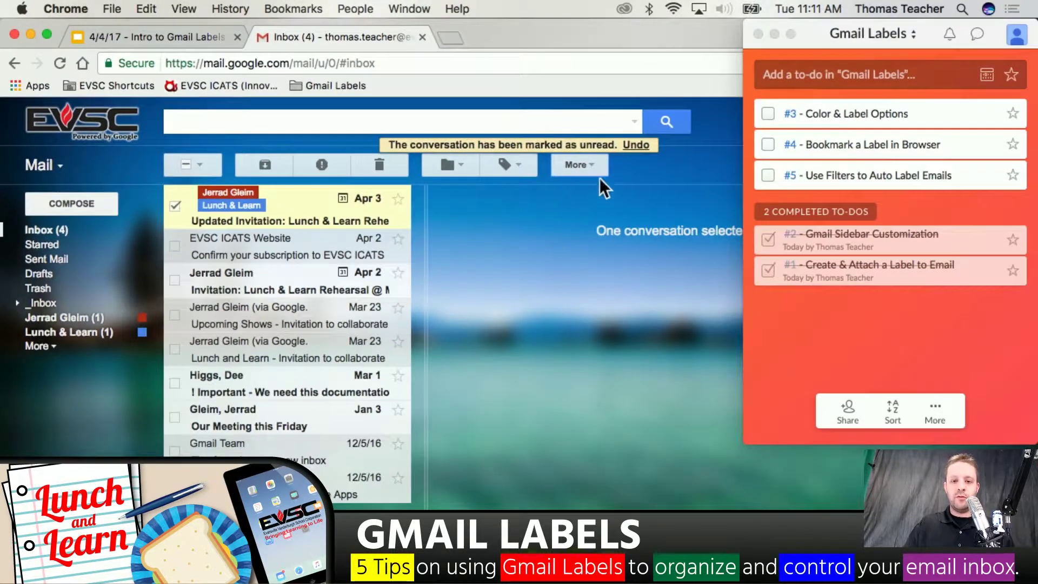
pyautogui.click(585, 173)
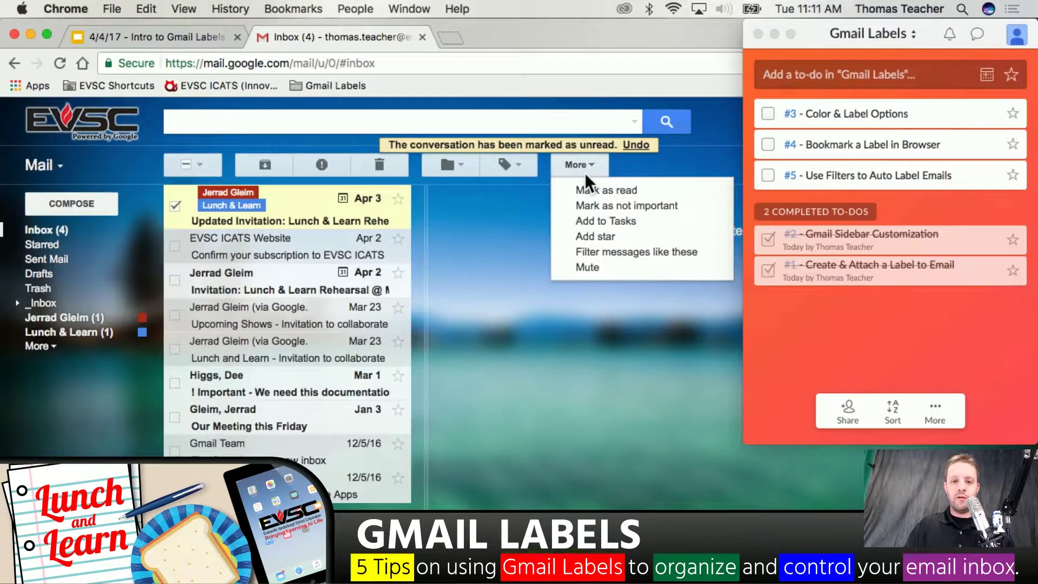
pyautogui.click(587, 190)
pyautogui.click(179, 208)
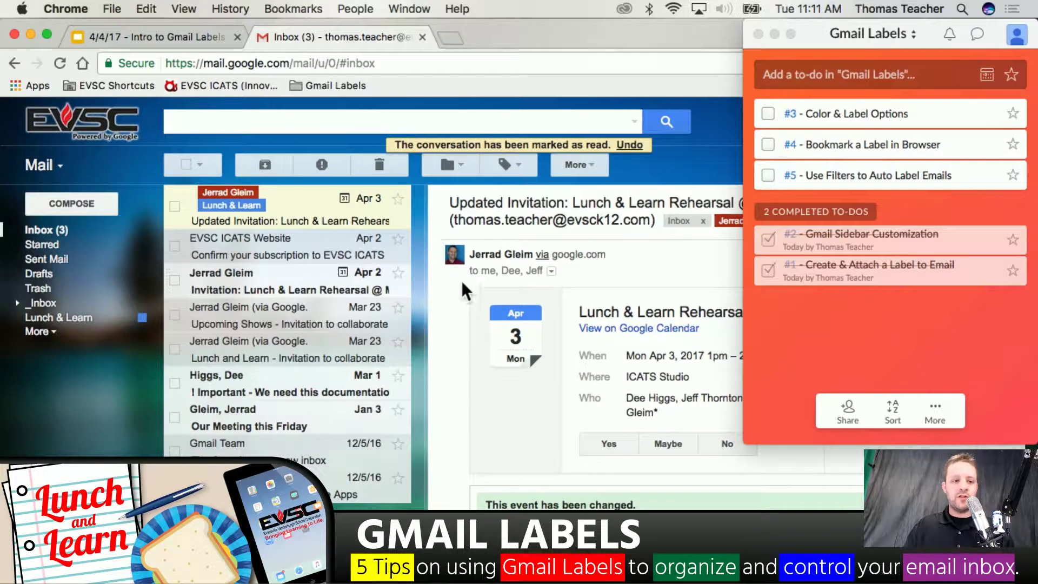
pyautogui.click(142, 317)
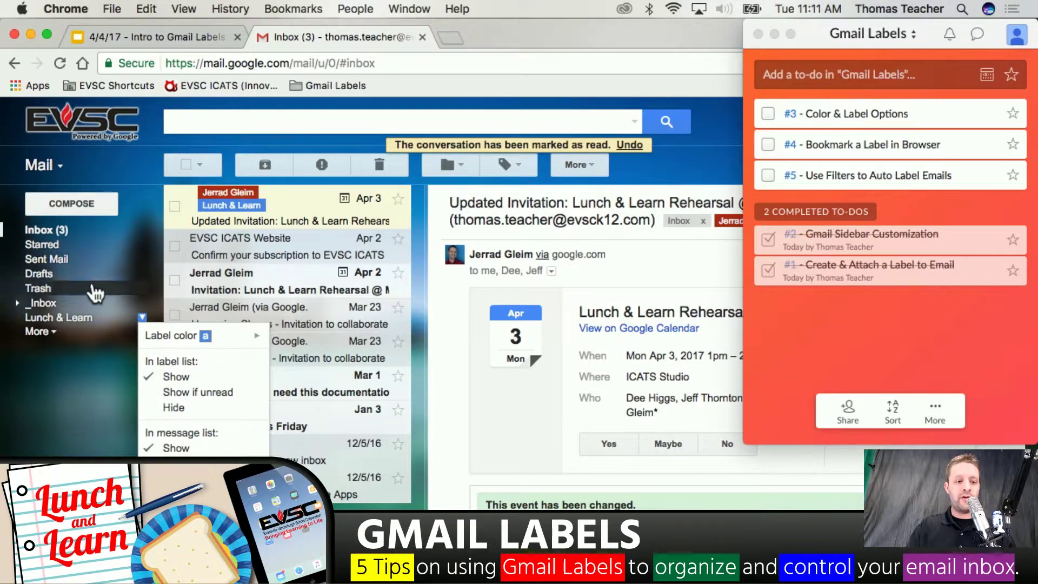
# Un-nest 2015-16 Important from _Inbox to top level, then tick the Color & Label Options to-do
pyautogui.click(90, 304)
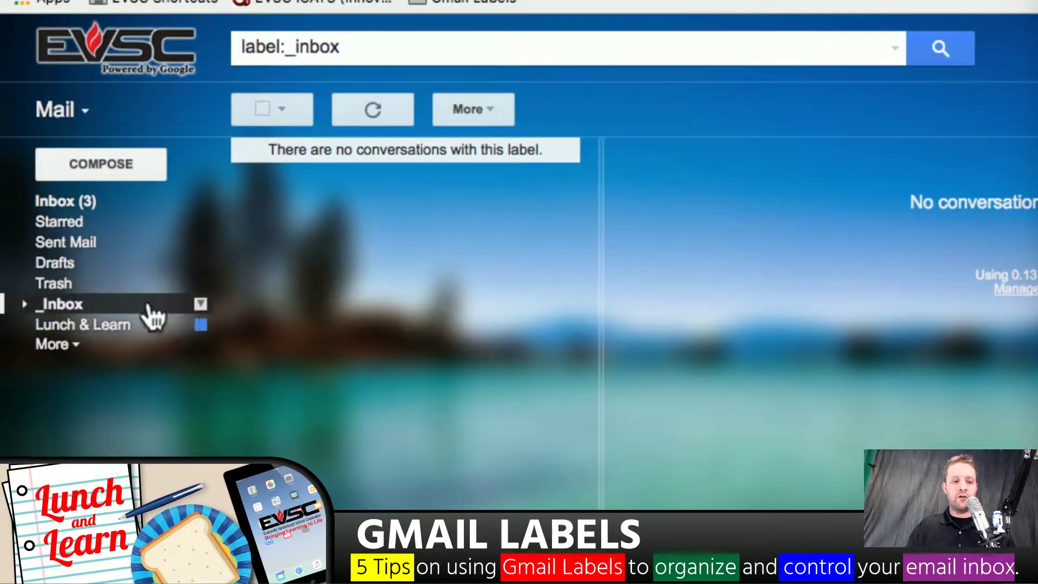
pyautogui.click(24, 305)
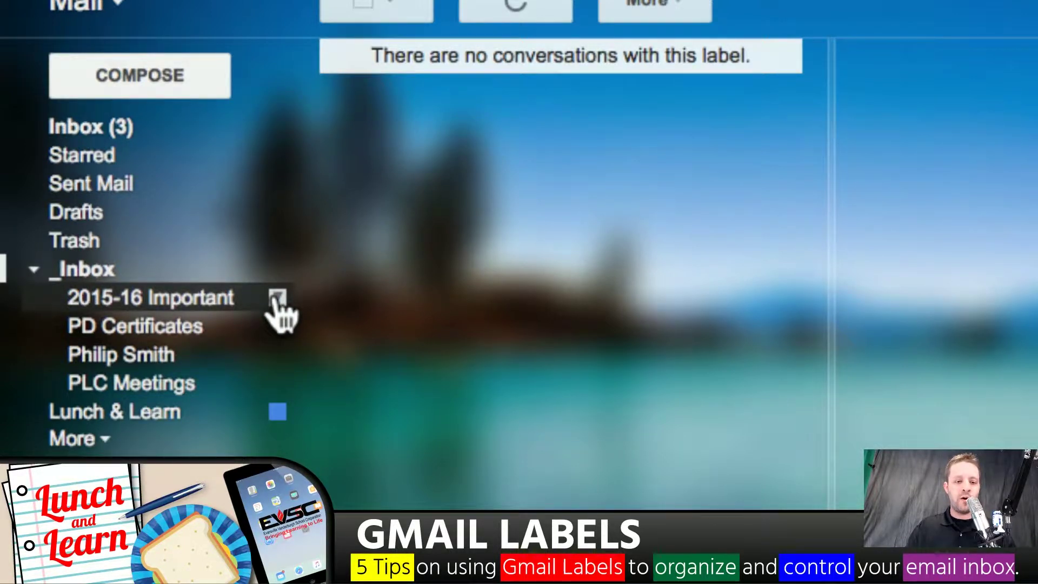
pyautogui.click(275, 299)
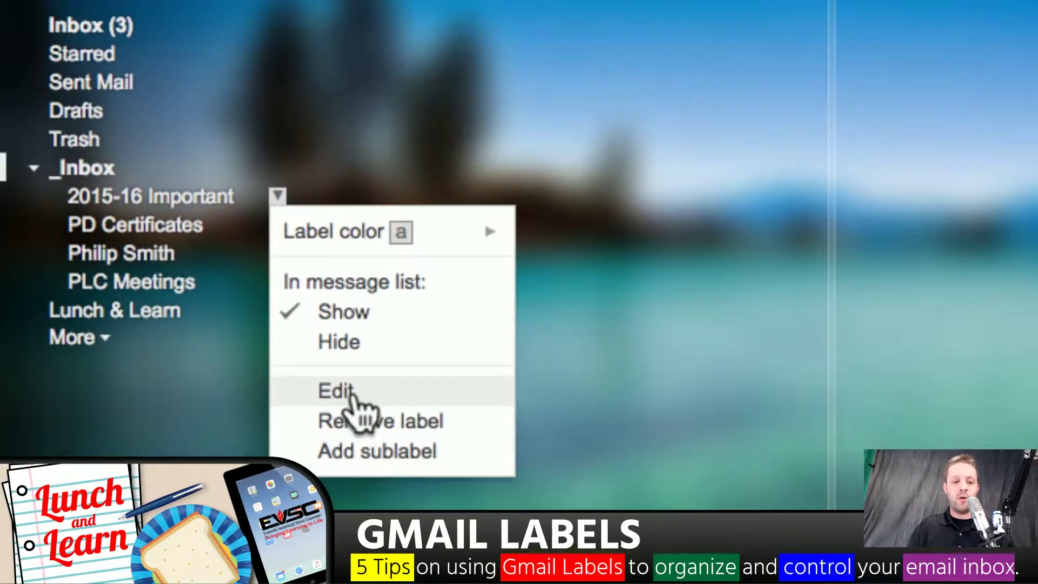
pyautogui.click(352, 494)
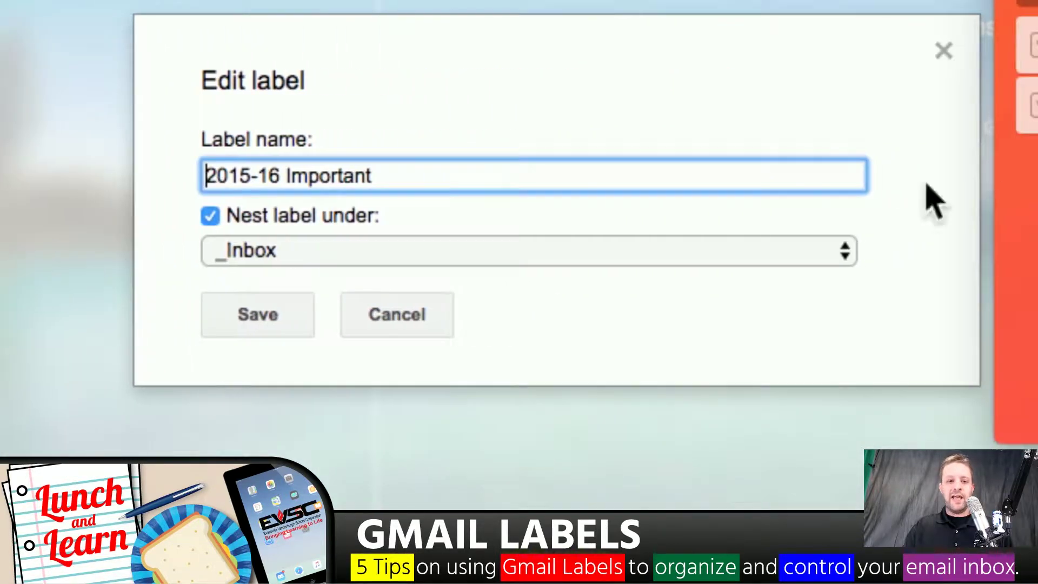
pyautogui.click(210, 217)
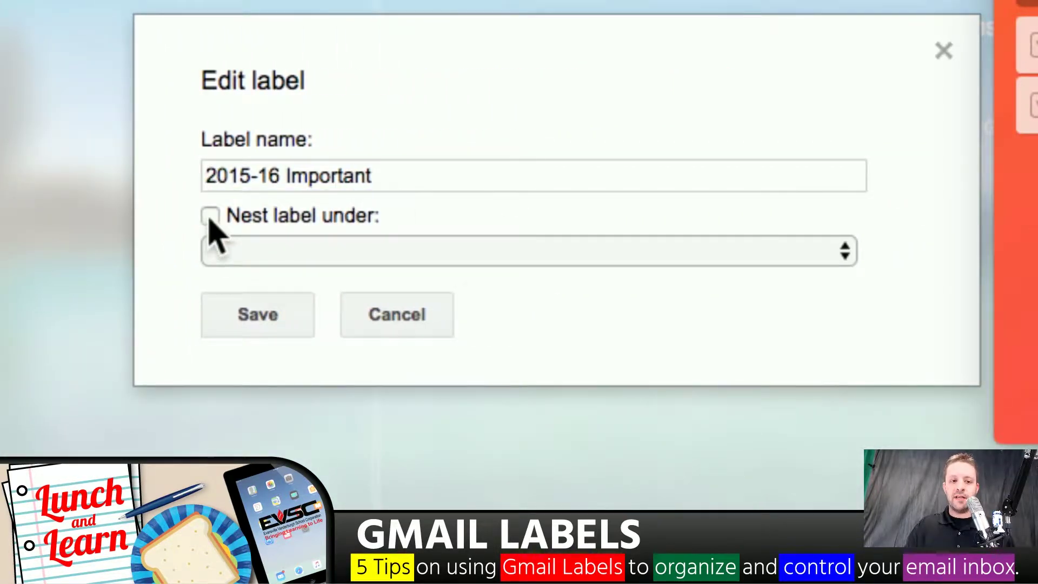
pyautogui.click(257, 318)
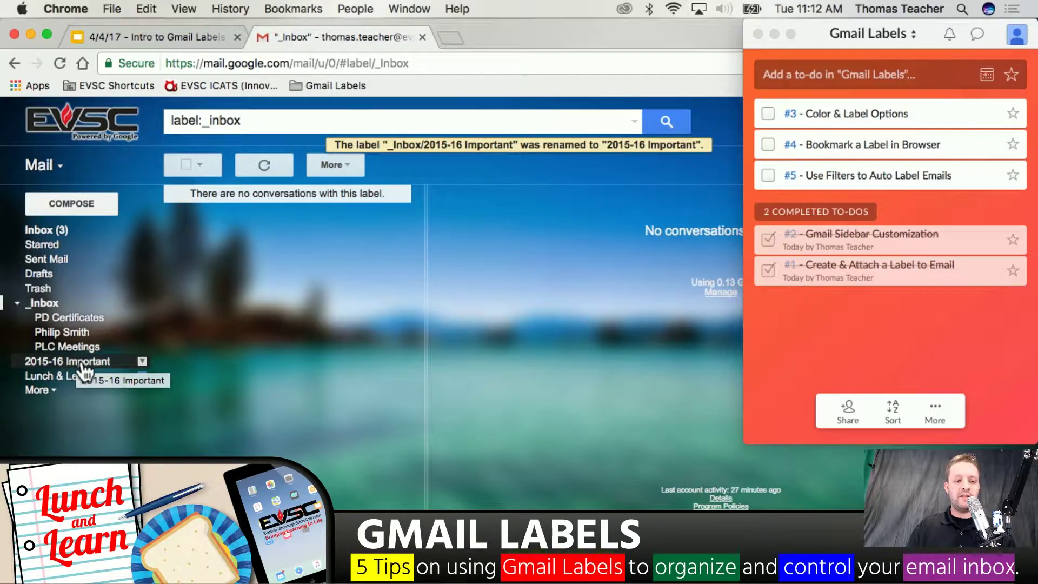
pyautogui.click(17, 303)
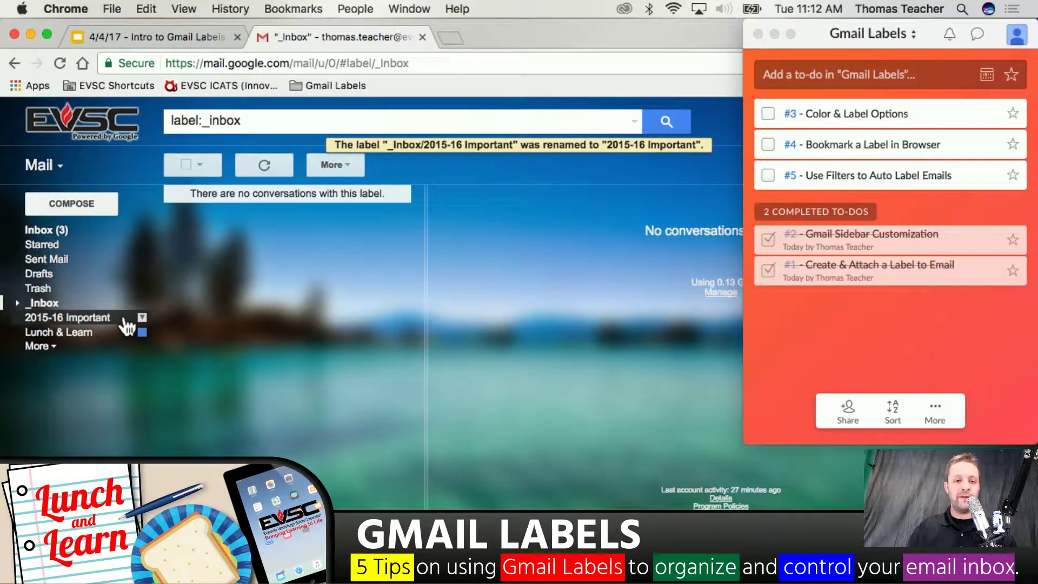
pyautogui.click(768, 112)
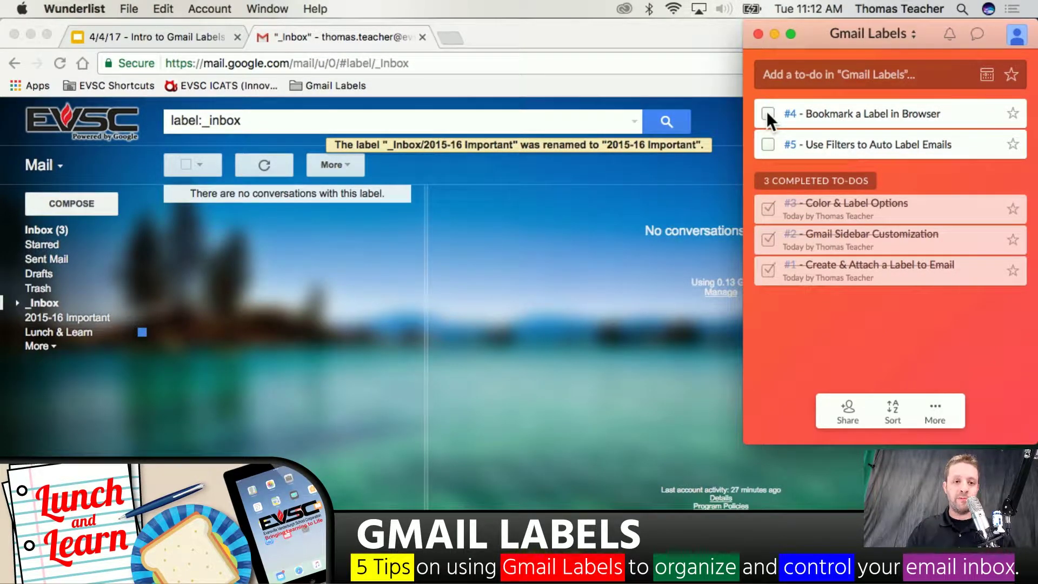
# Delete the old bookmark from the Gmail Labels bookmarks folder
pyautogui.click(60, 331)
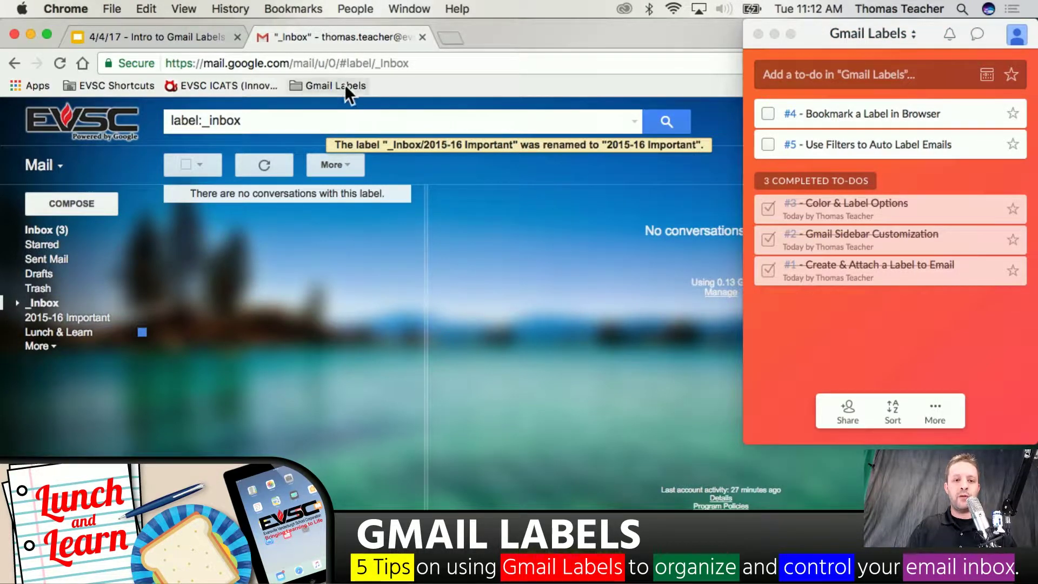
pyautogui.rightClick(395, 90)
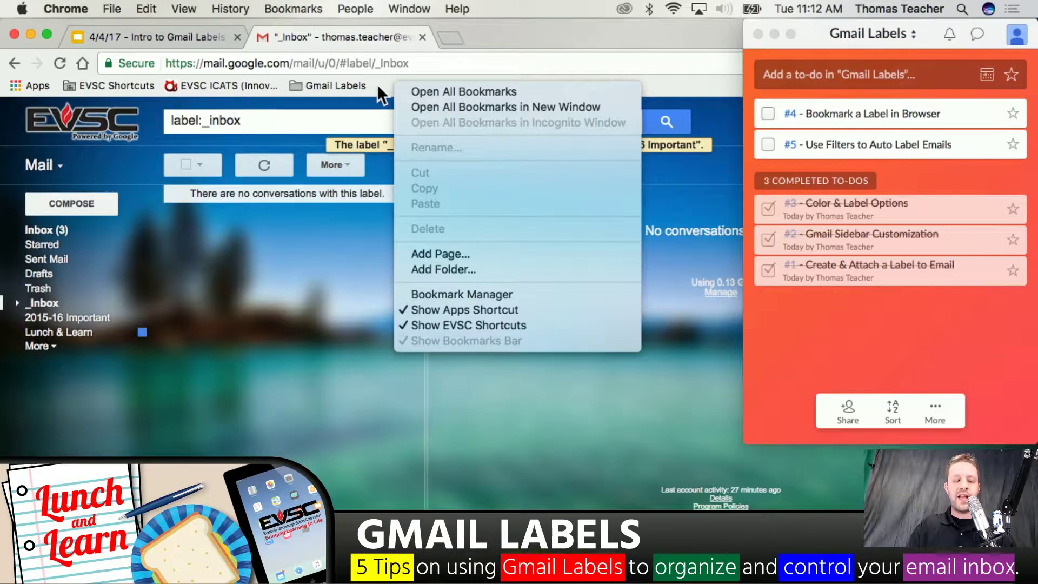
pyautogui.click(341, 84)
pyautogui.click(348, 84)
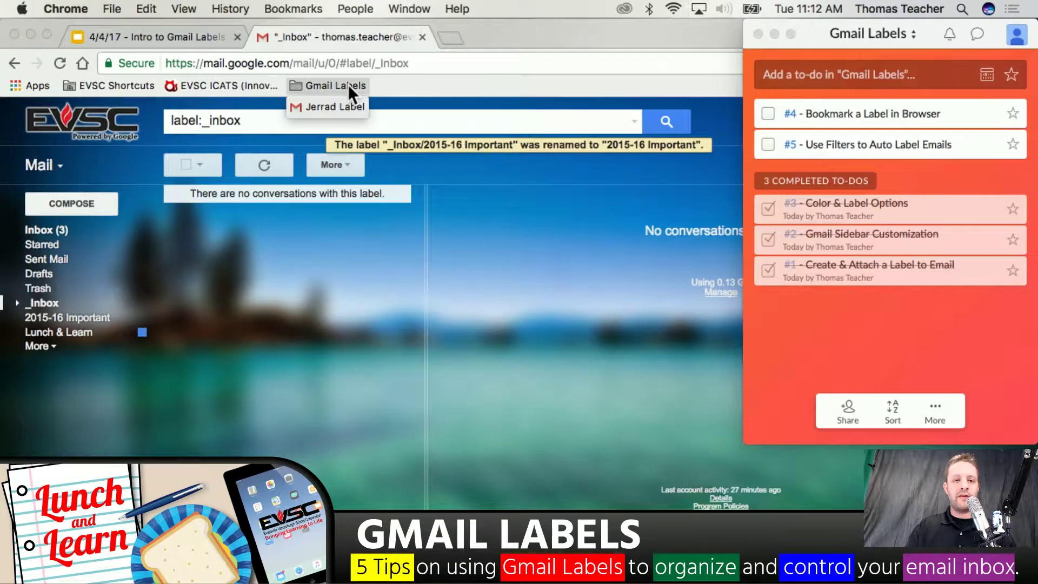
pyautogui.rightClick(320, 105)
pyautogui.click(377, 249)
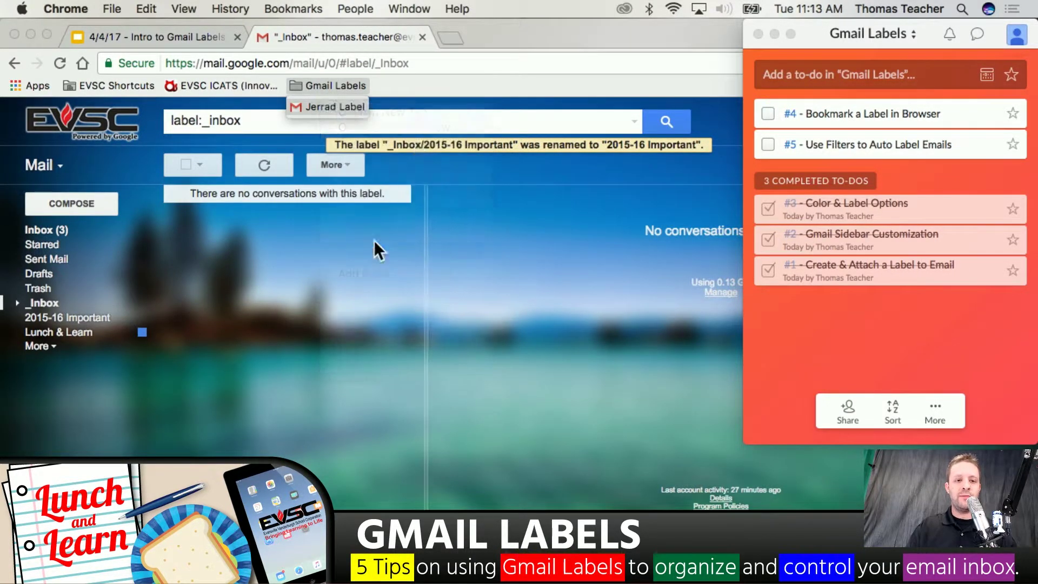
pyautogui.click(388, 85)
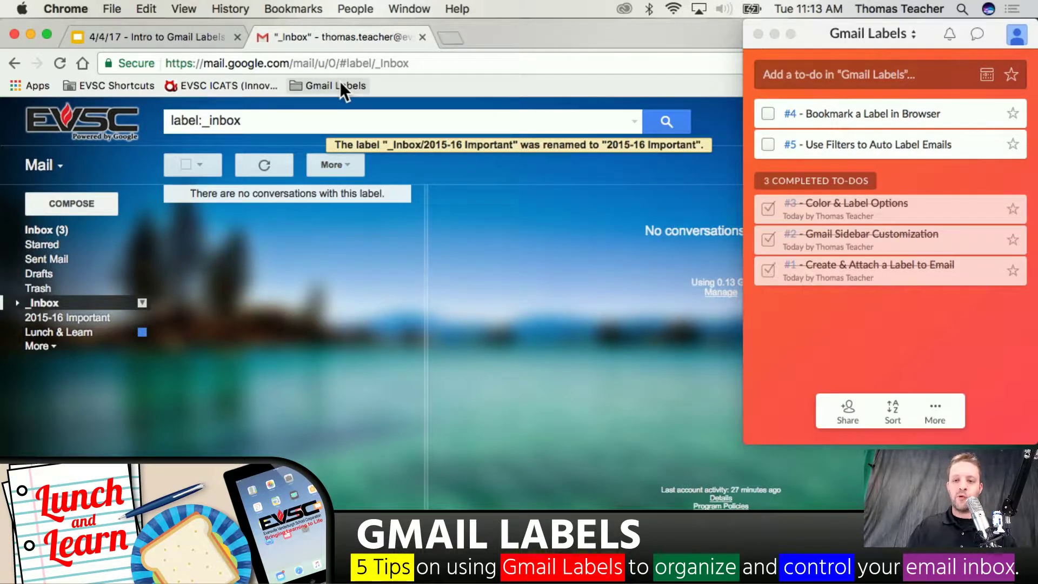
# Cancel adding a new bookmark folder and confirm the Gmail Labels folder is empty
pyautogui.rightClick(389, 85)
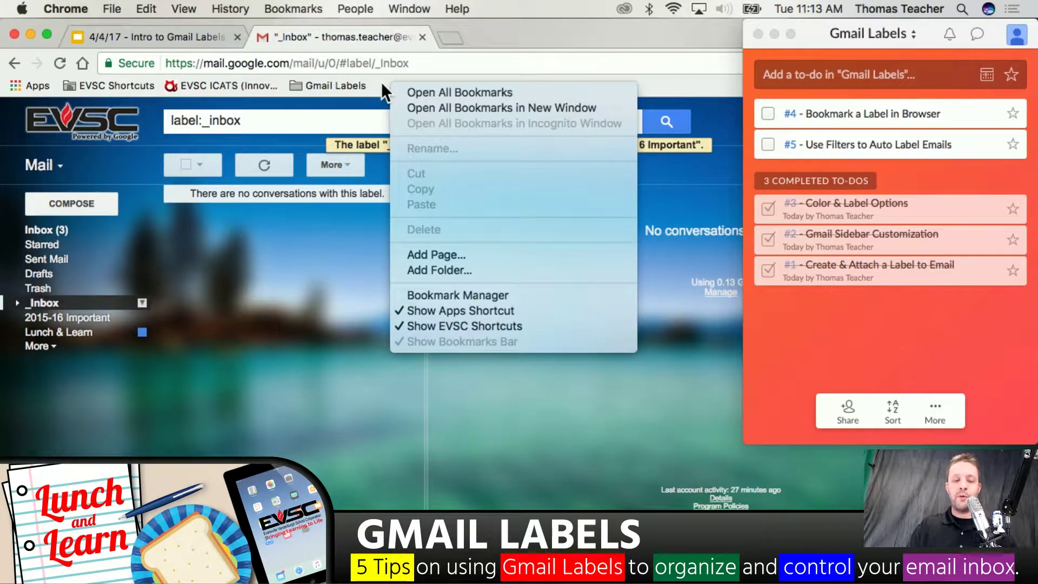
pyautogui.click(447, 268)
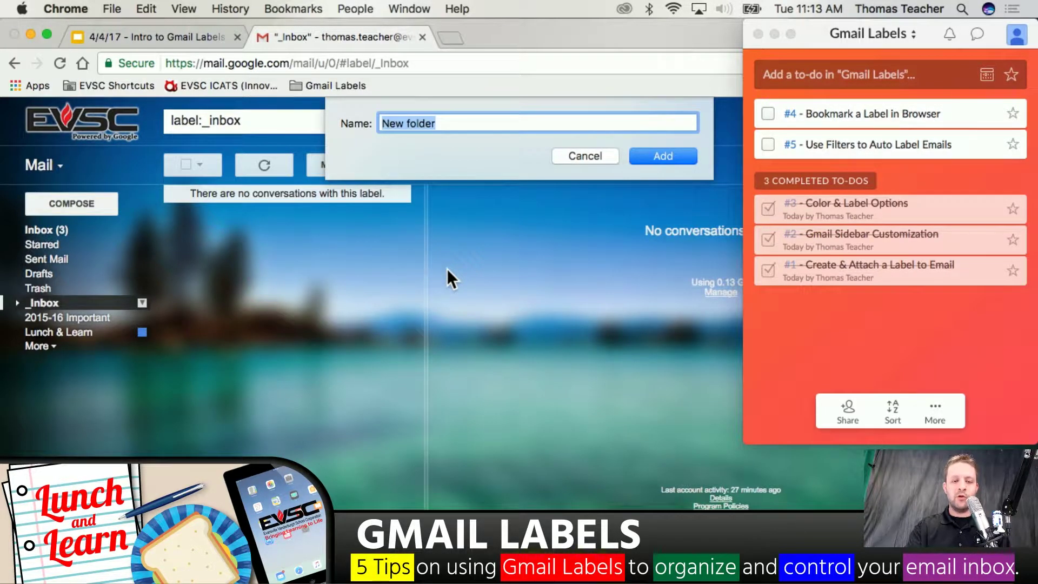
pyautogui.click(591, 155)
pyautogui.click(313, 84)
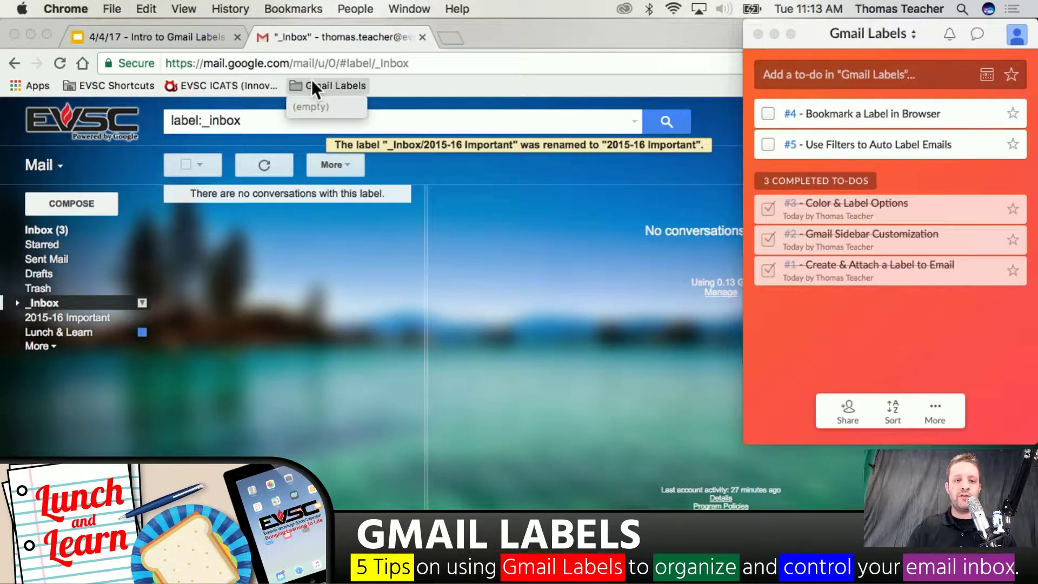
pyautogui.click(403, 76)
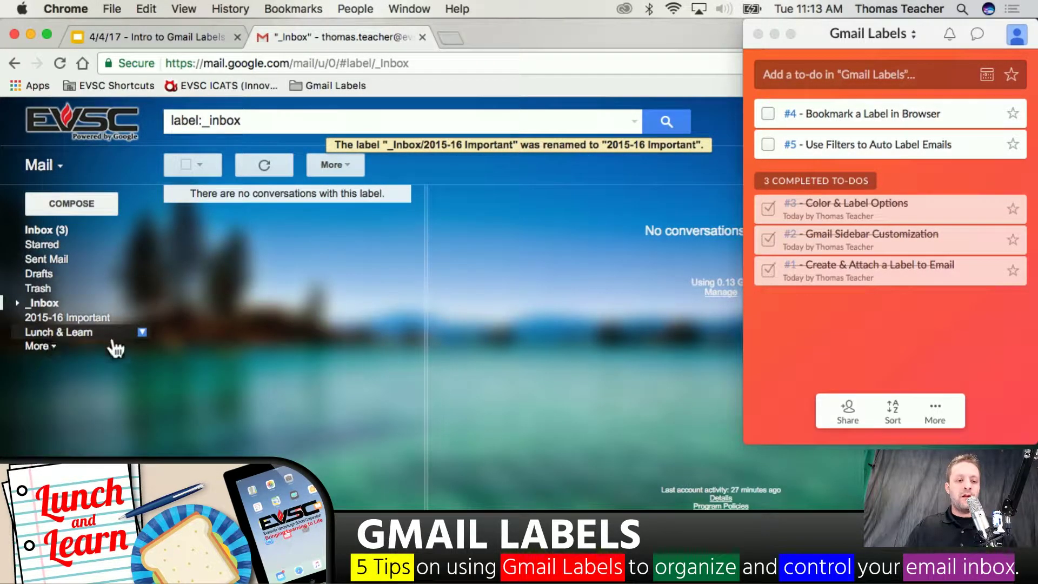
# Open the Lunch & Learn label and drag its page into the Gmail Labels bookmark folder
pyautogui.click(79, 337)
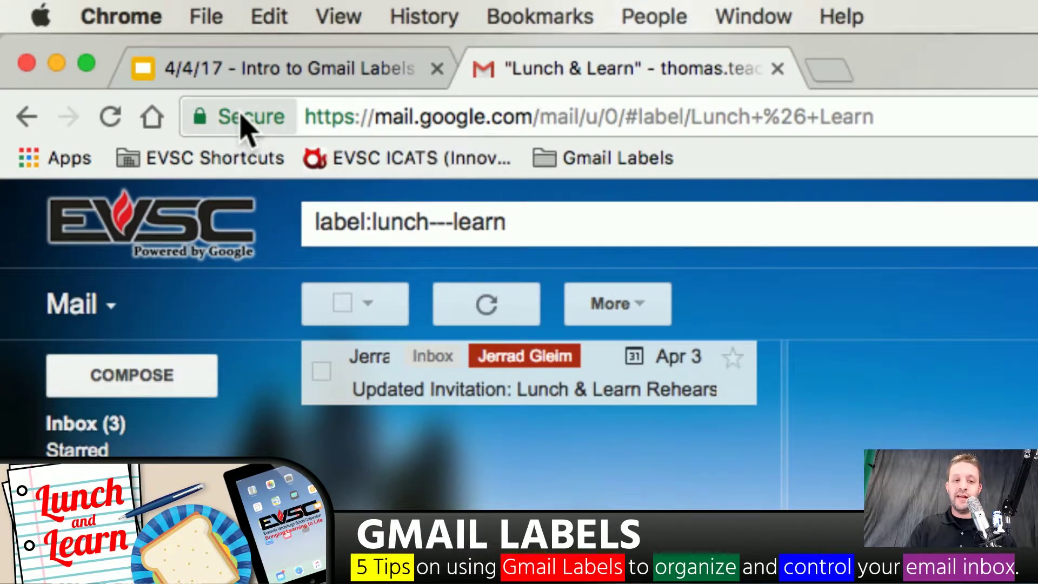
pyautogui.moveTo(242, 124); pyautogui.dragTo(594, 178)
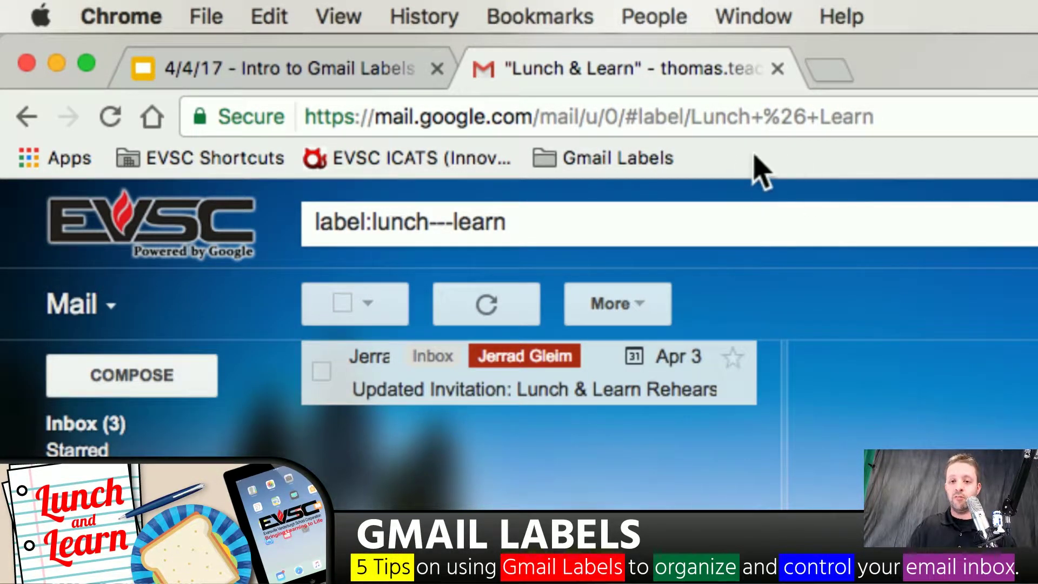
pyautogui.click(634, 167)
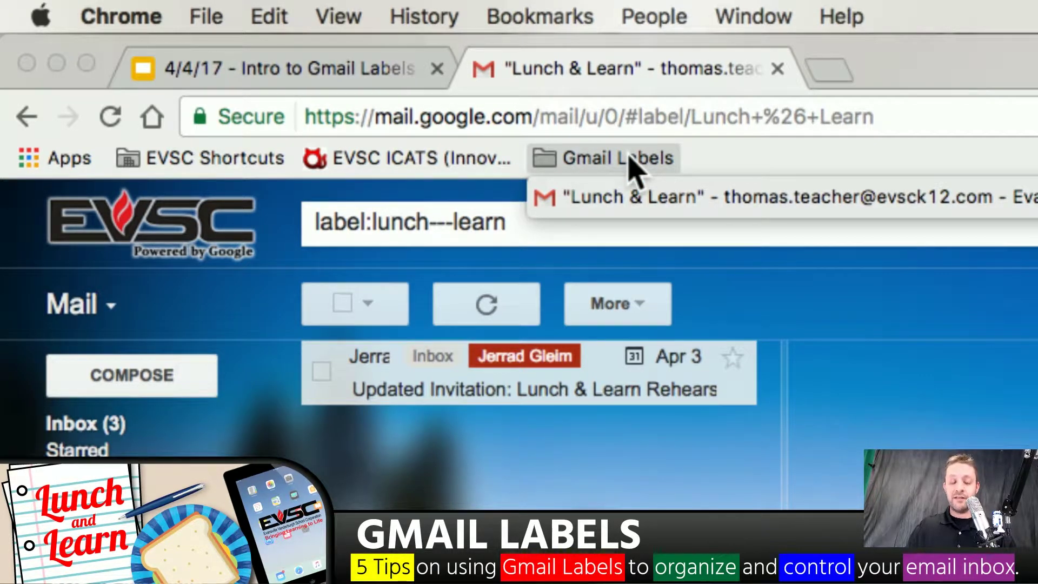
# Rename the Lunch & Learn label bookmark to 'Lunch & Learn'
pyautogui.rightClick(622, 208)
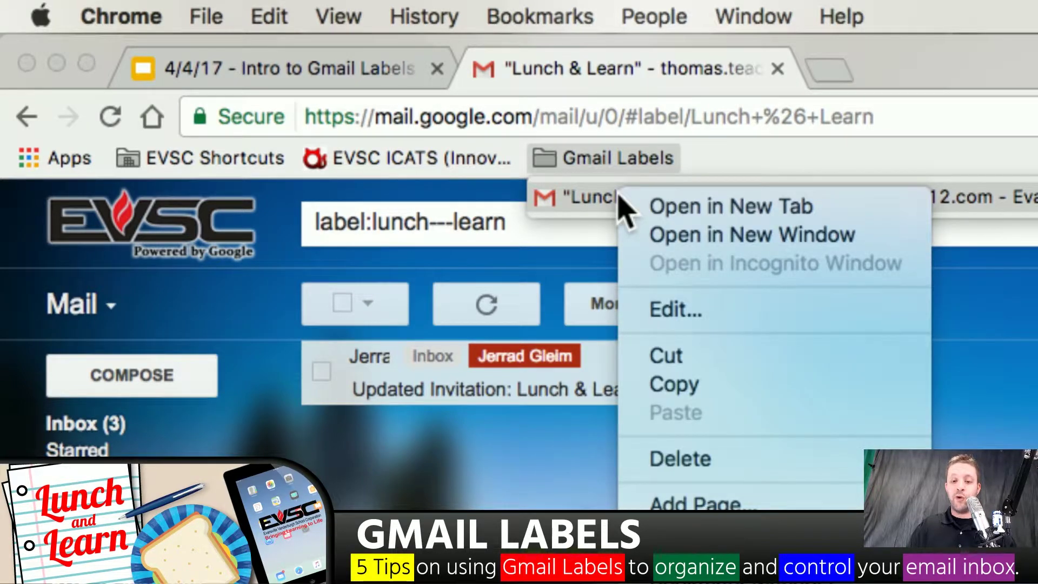
pyautogui.click(669, 317)
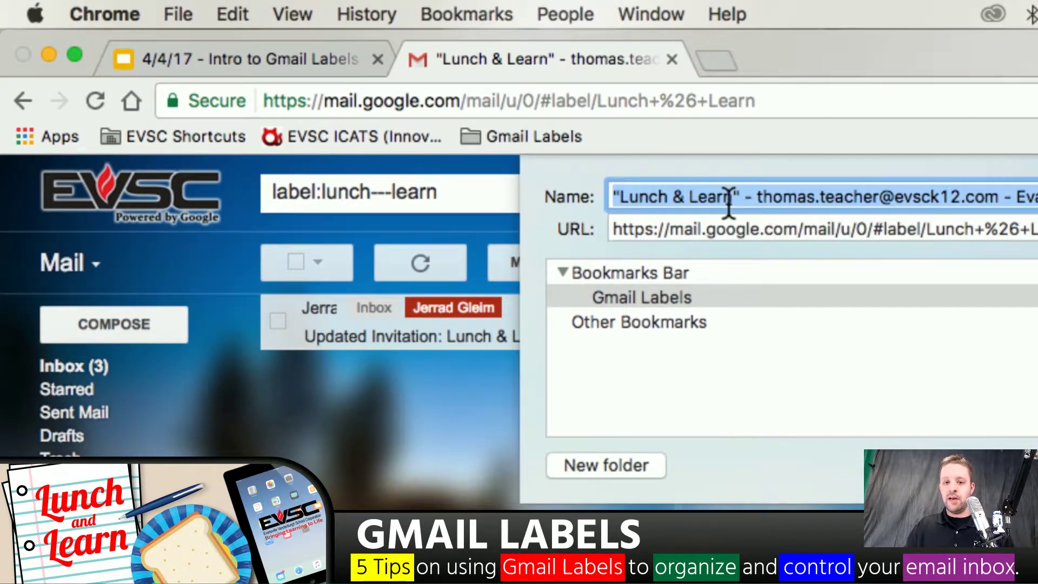
pyautogui.click(823, 229)
pyautogui.press('super+a')
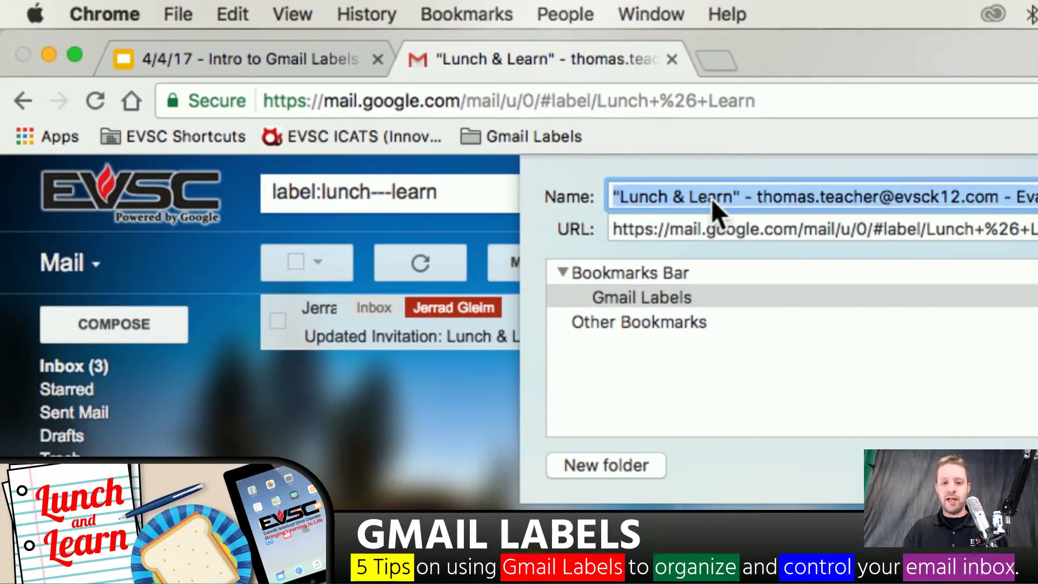
pyautogui.write('Lunch & Learn')
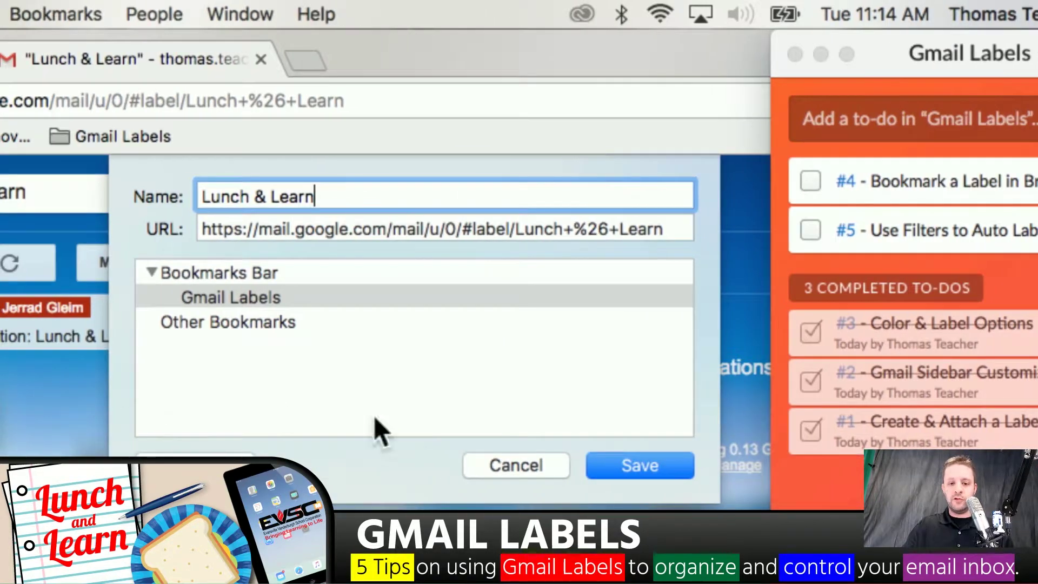
pyautogui.click(599, 466)
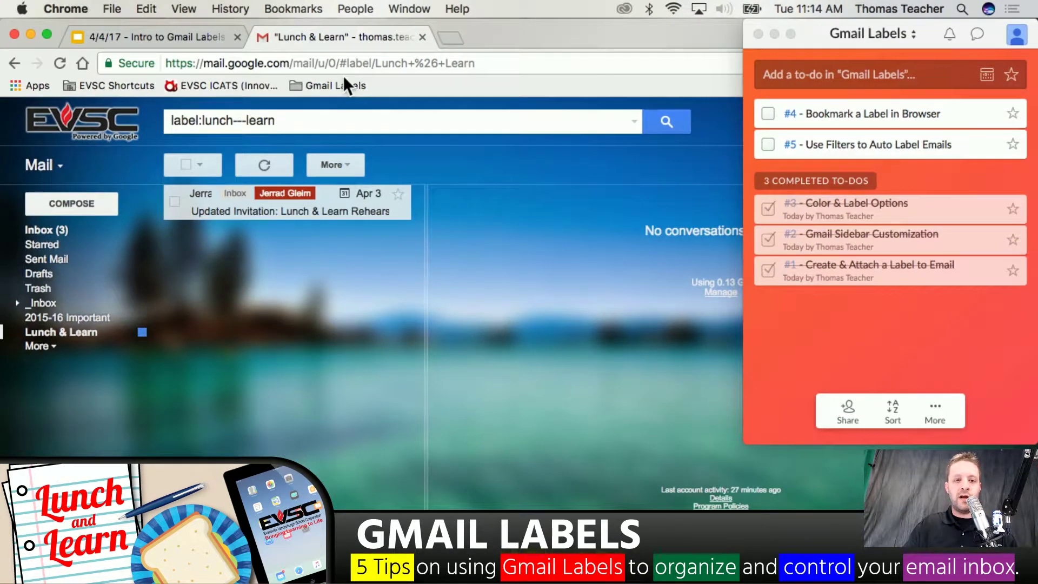
# Reopen the Lunch & Learn label from the bookmark, then tick the Bookmark a Label in Browser to-do
pyautogui.click(332, 85)
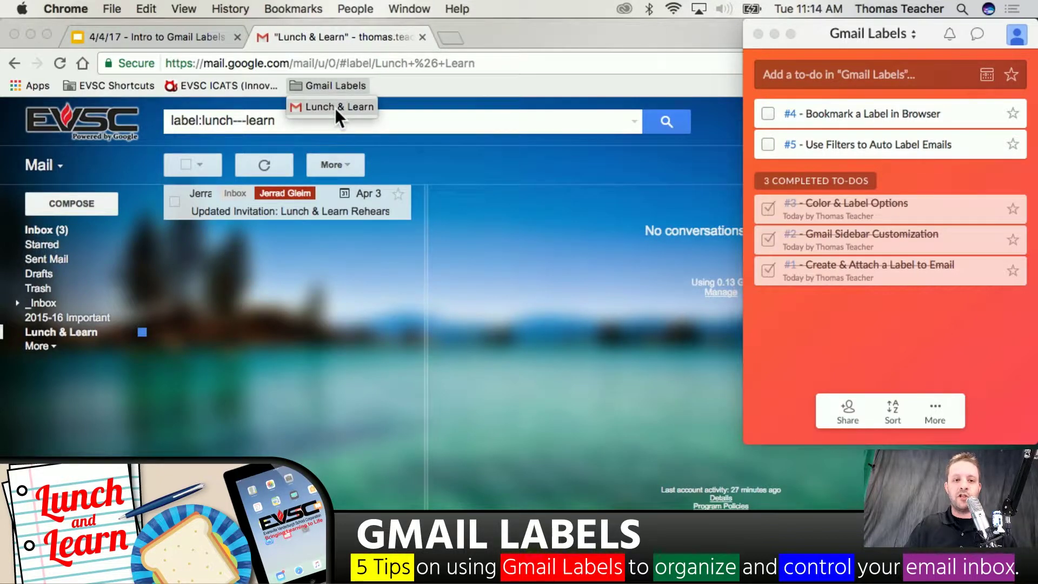
pyautogui.click(43, 244)
pyautogui.click(54, 230)
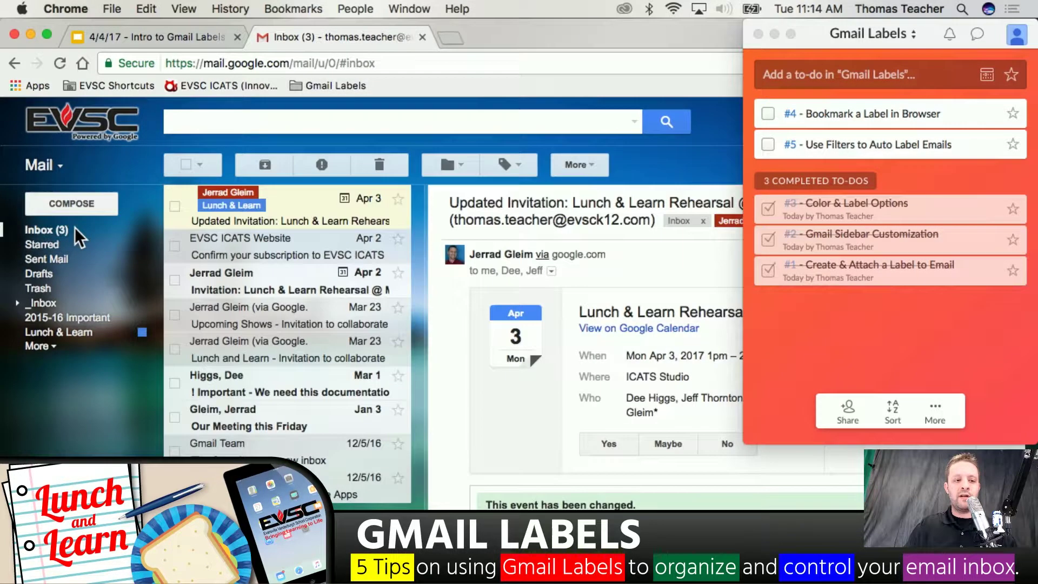
pyautogui.click(322, 85)
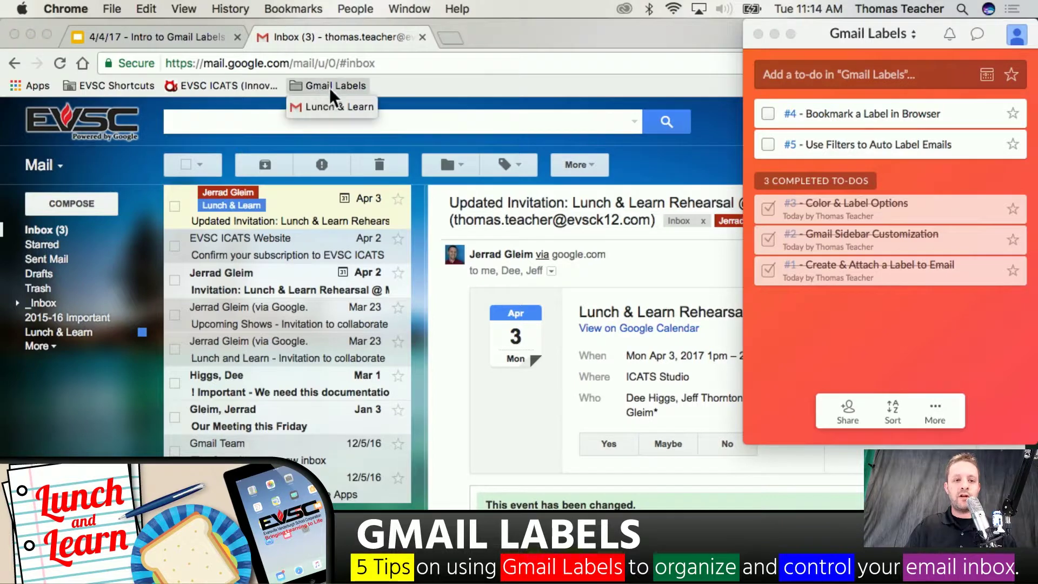
pyautogui.click(326, 105)
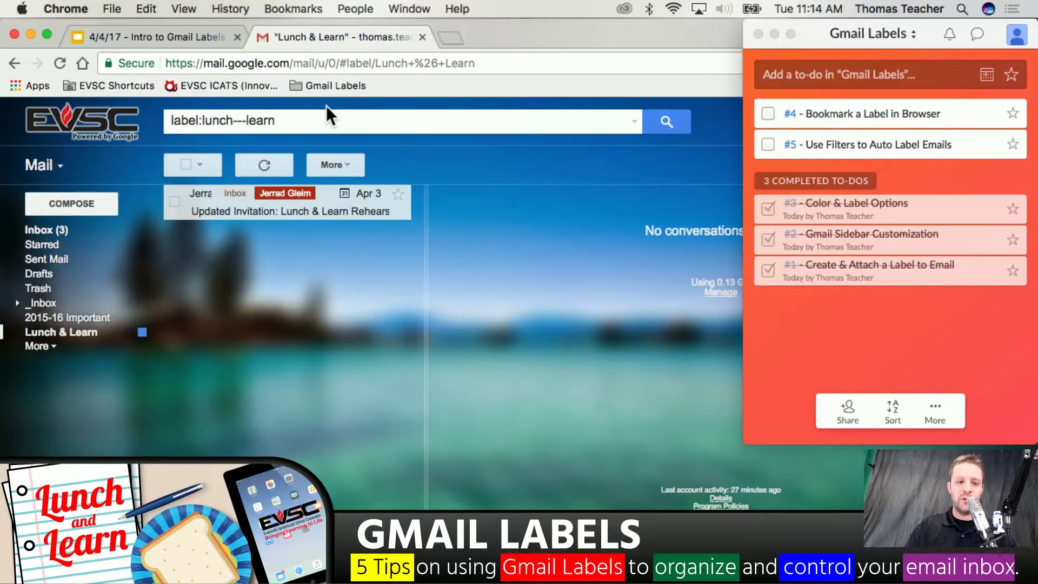
pyautogui.click(768, 114)
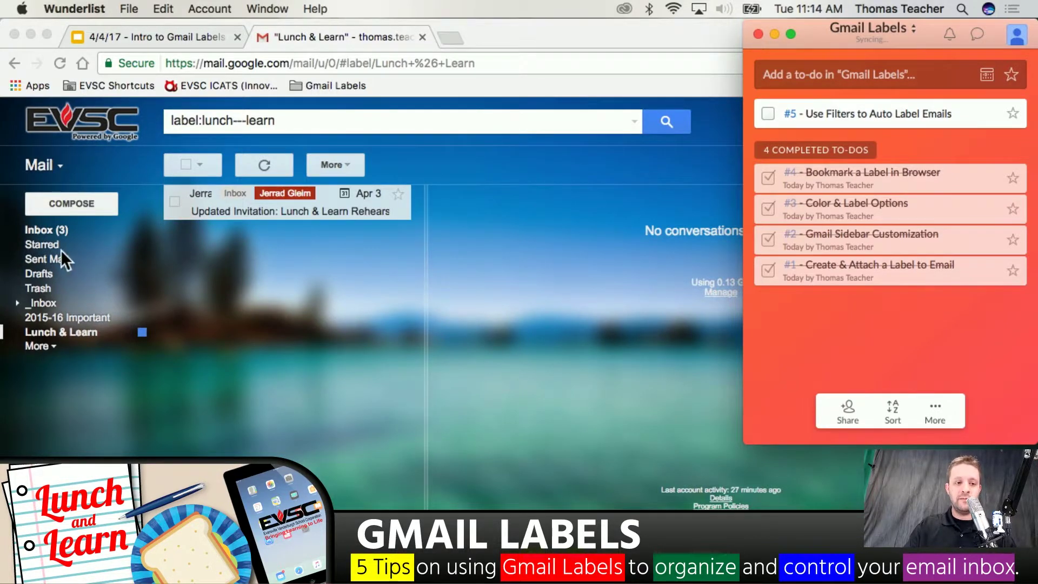
# Return to the Gmail inbox, minimize Wunderlist, and bring up the message's More actions
pyautogui.click(56, 229)
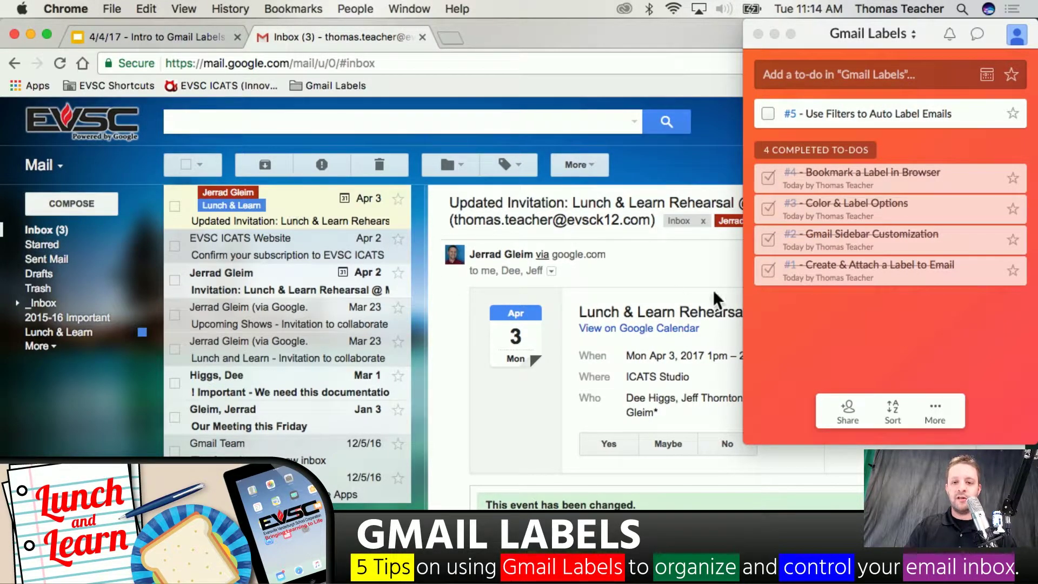
pyautogui.click(775, 32)
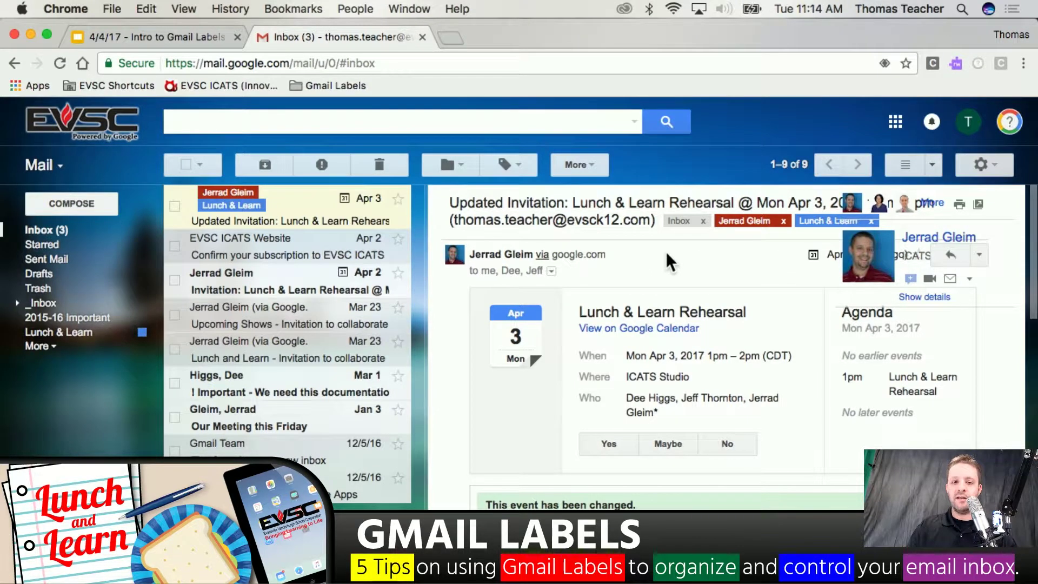
pyautogui.moveTo(511, 250)
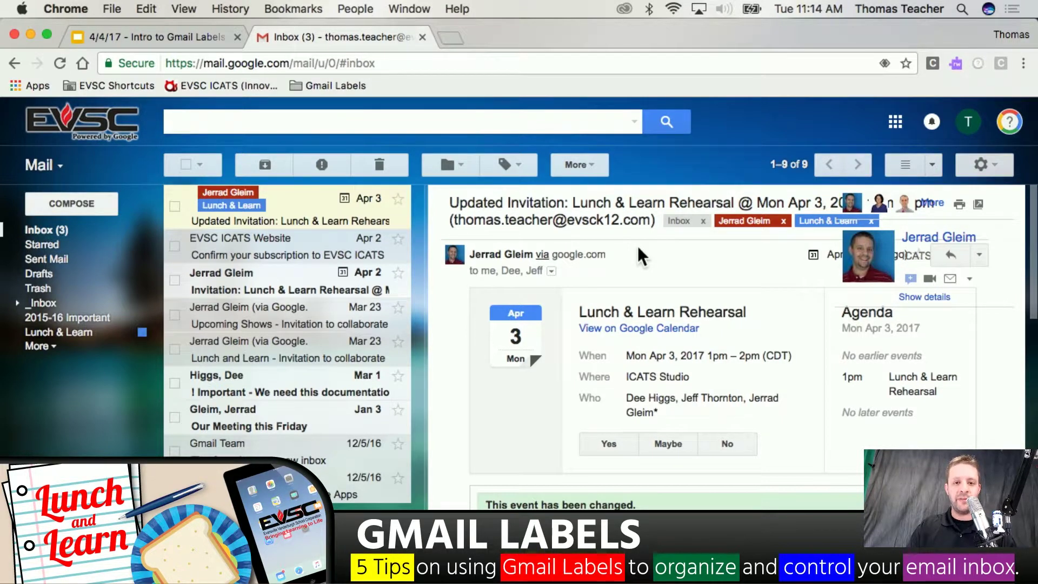
pyautogui.click(585, 162)
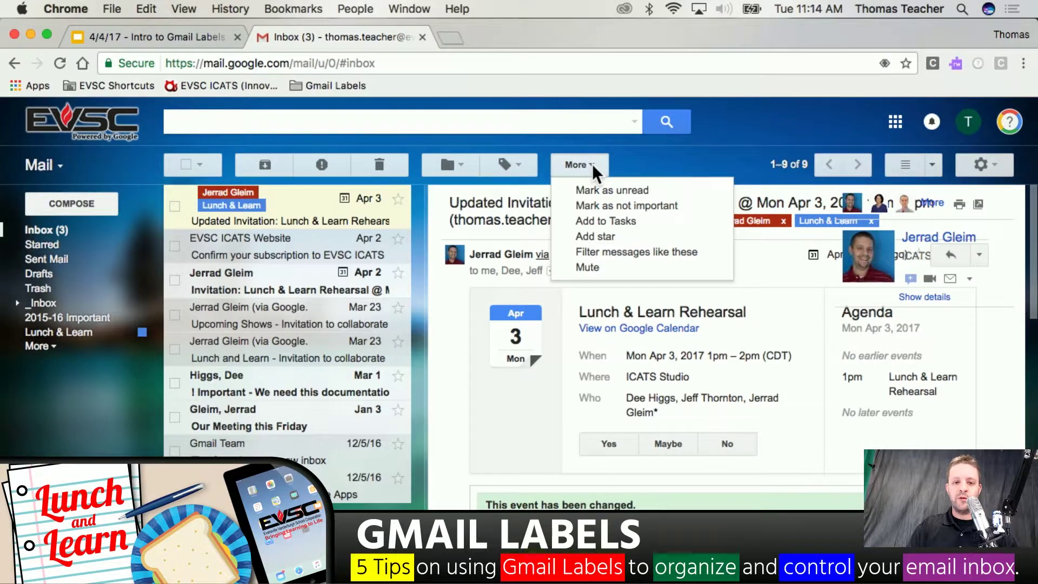
# Start a 'Filter messages like these' filter with the From field set to the sender's full name
pyautogui.click(604, 257)
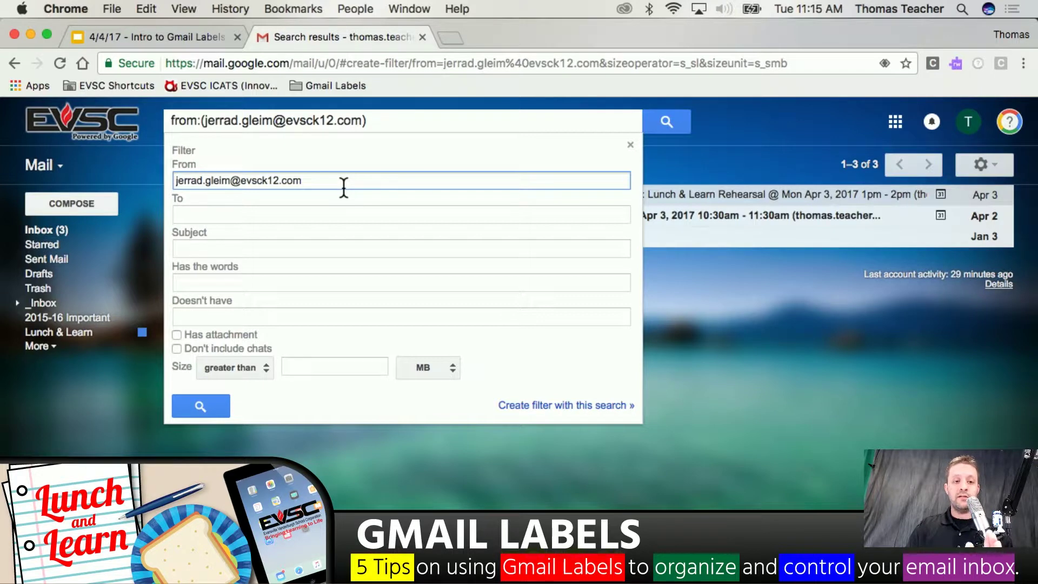
pyautogui.tripleClick(307, 180)
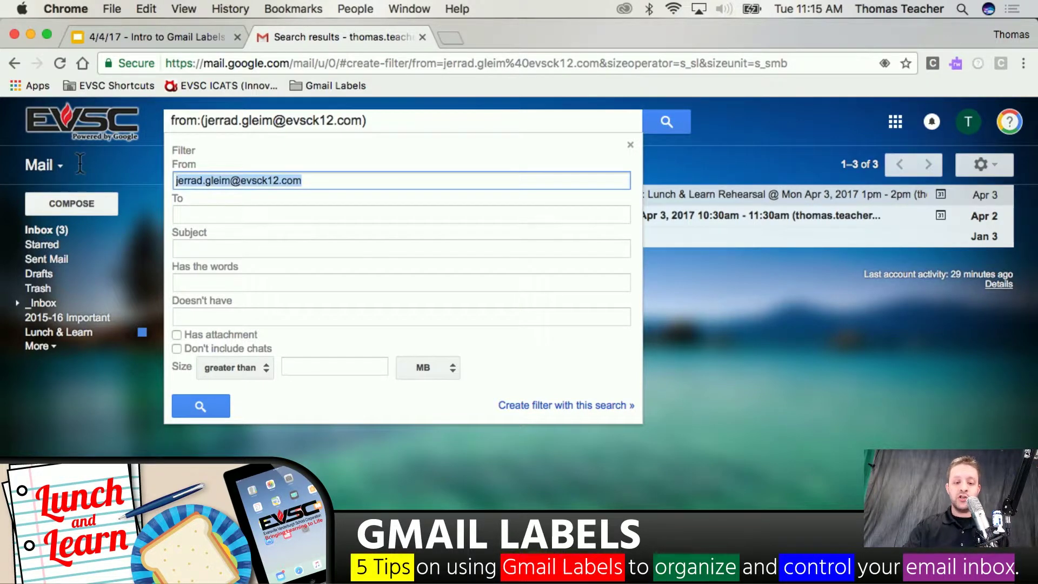
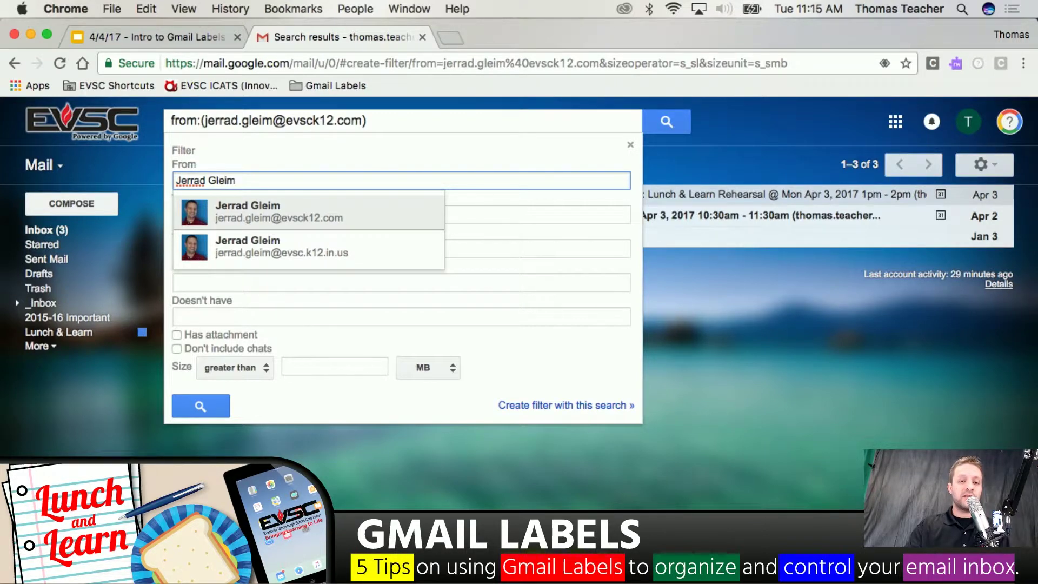
pyautogui.click(307, 157)
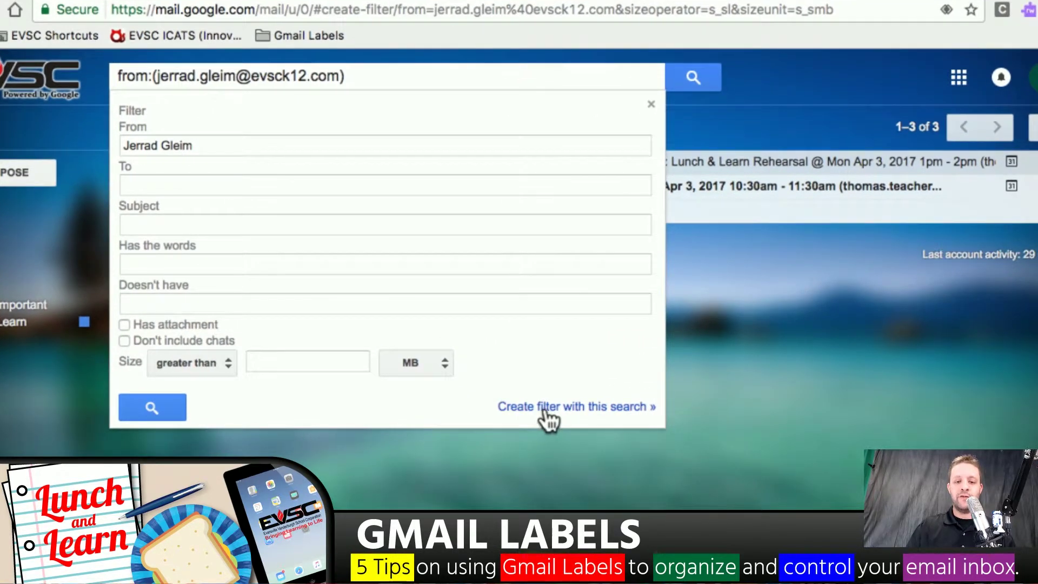
# Make the filter apply the sender-named label, also to the 5 existing matching conversations
pyautogui.click(545, 412)
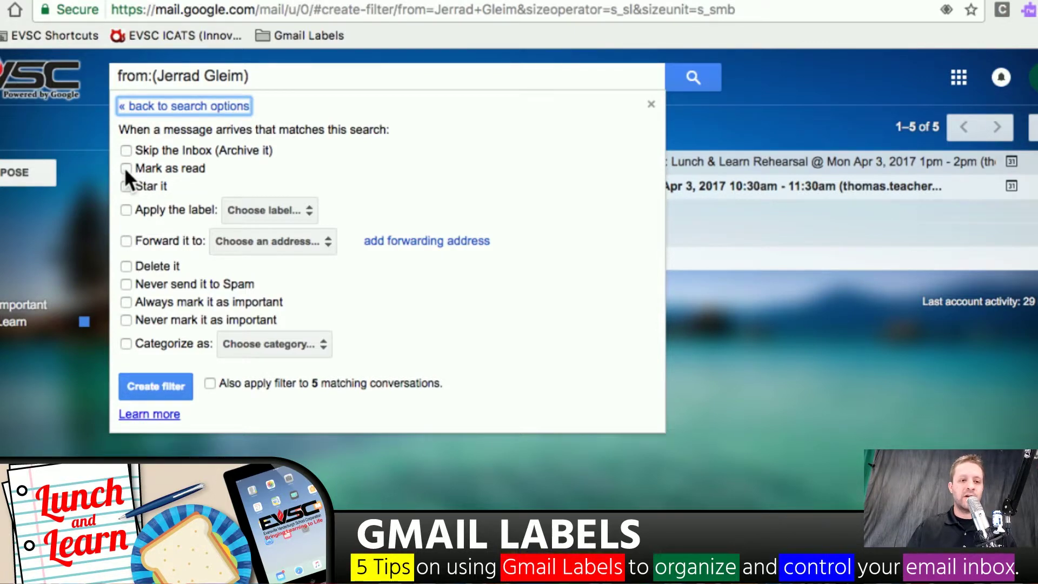
pyautogui.click(126, 210)
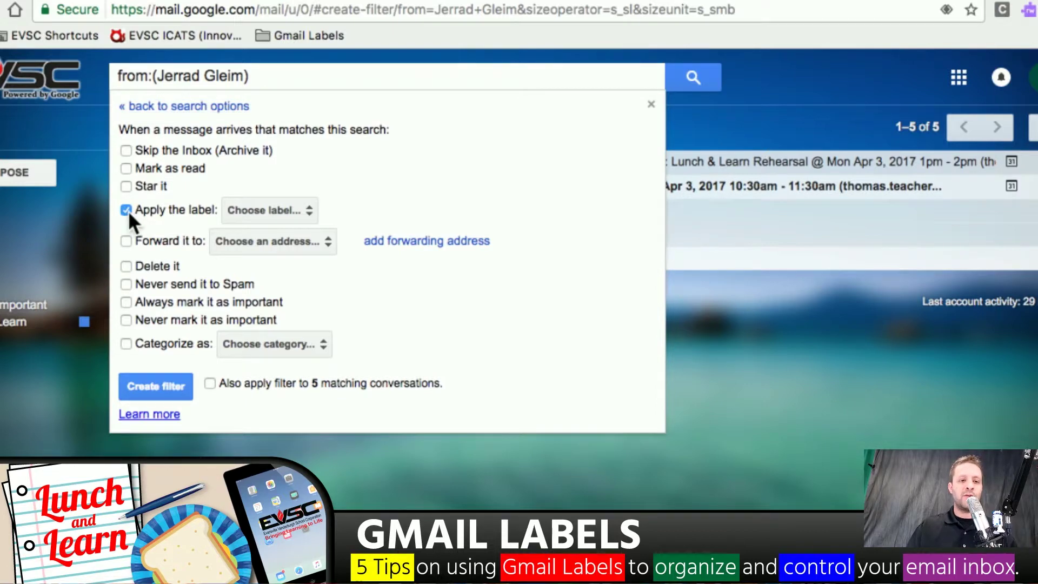
pyautogui.click(283, 211)
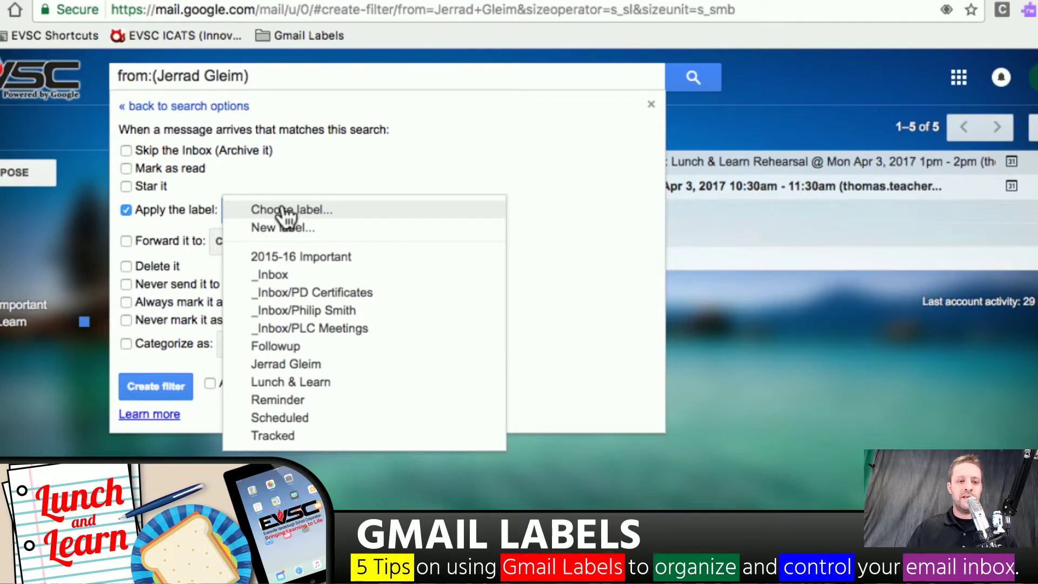
pyautogui.click(312, 372)
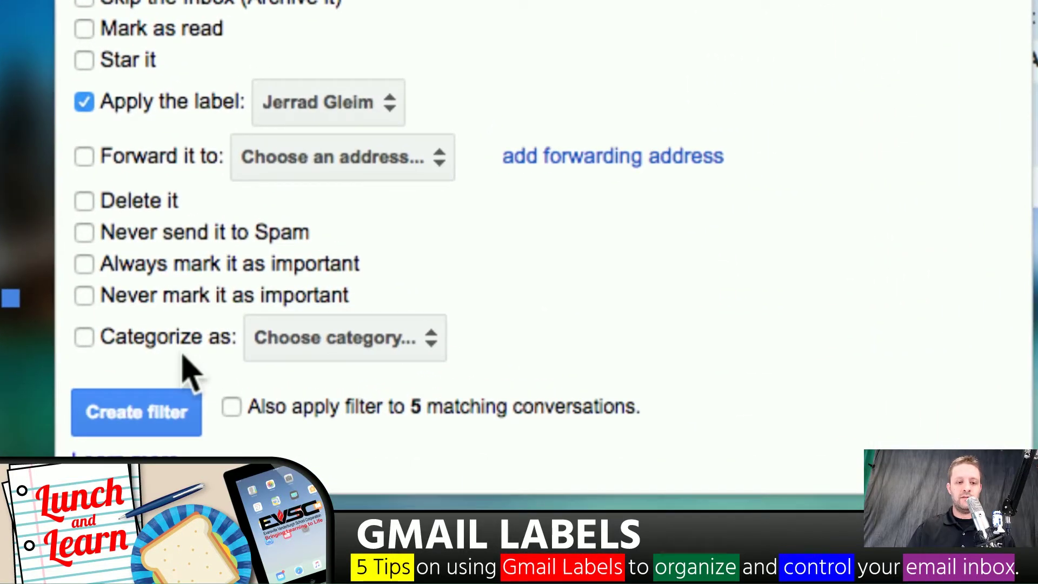
pyautogui.click(232, 408)
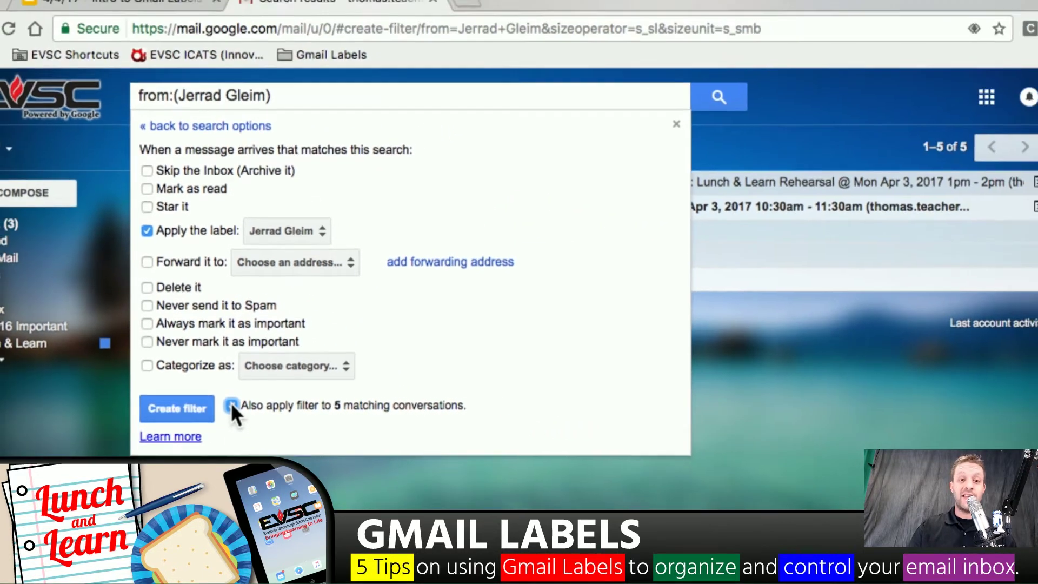
pyautogui.click(231, 405)
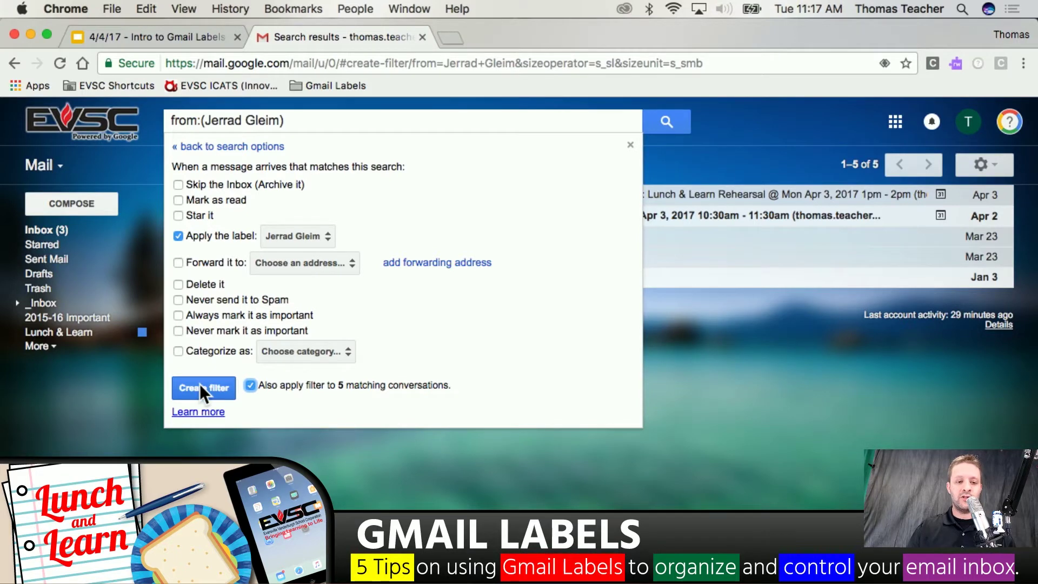
# Create the filter, then tick the 'Use Filters to Auto Label Emails' to-do in Wunderlist
pyautogui.click(195, 388)
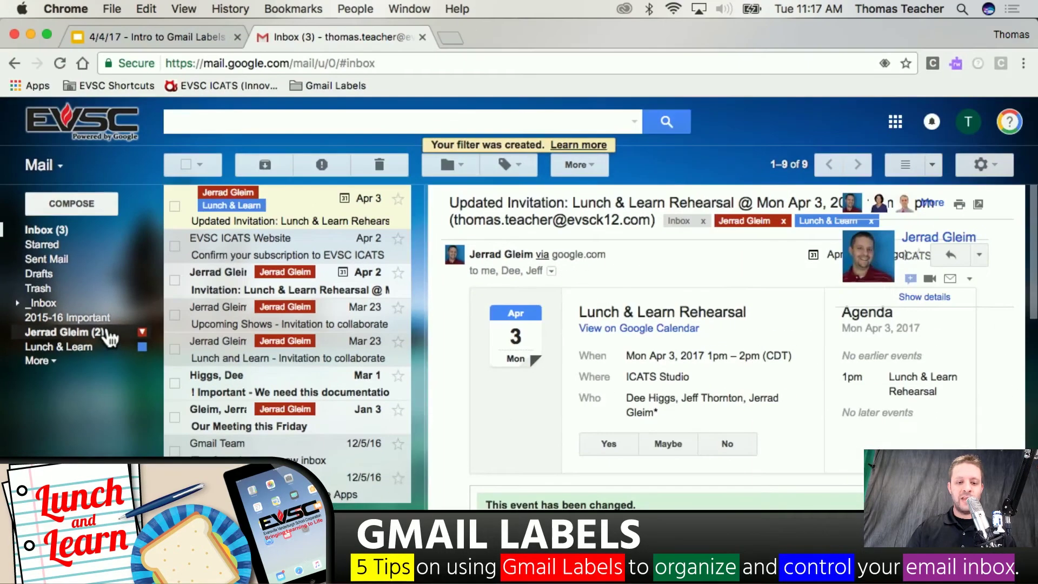
pyautogui.press('super+Tab')
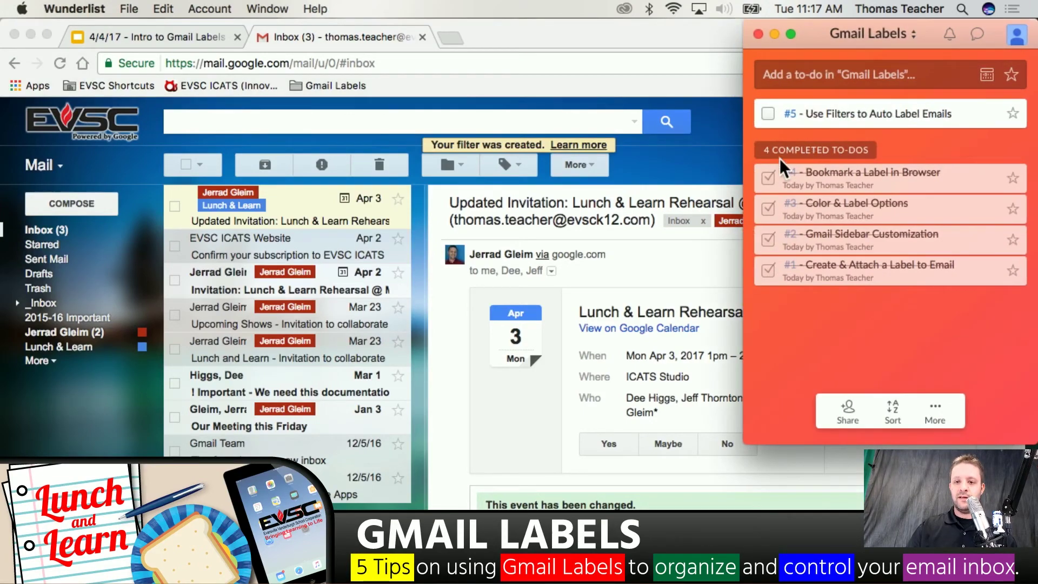
pyautogui.click(768, 112)
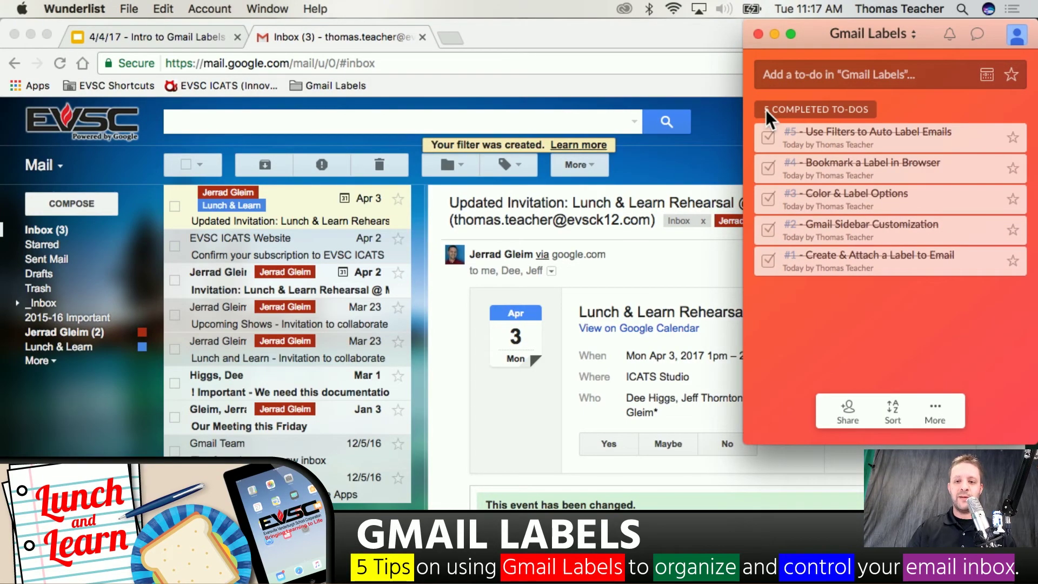